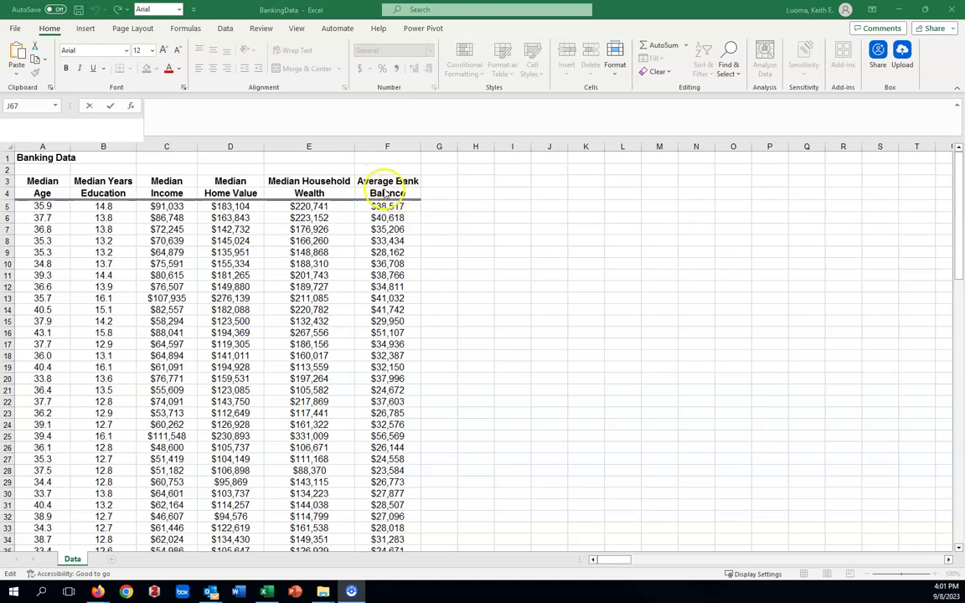
- Enter the label Y in cell F1 above the Average Bank Balance column
left_click(389, 157)
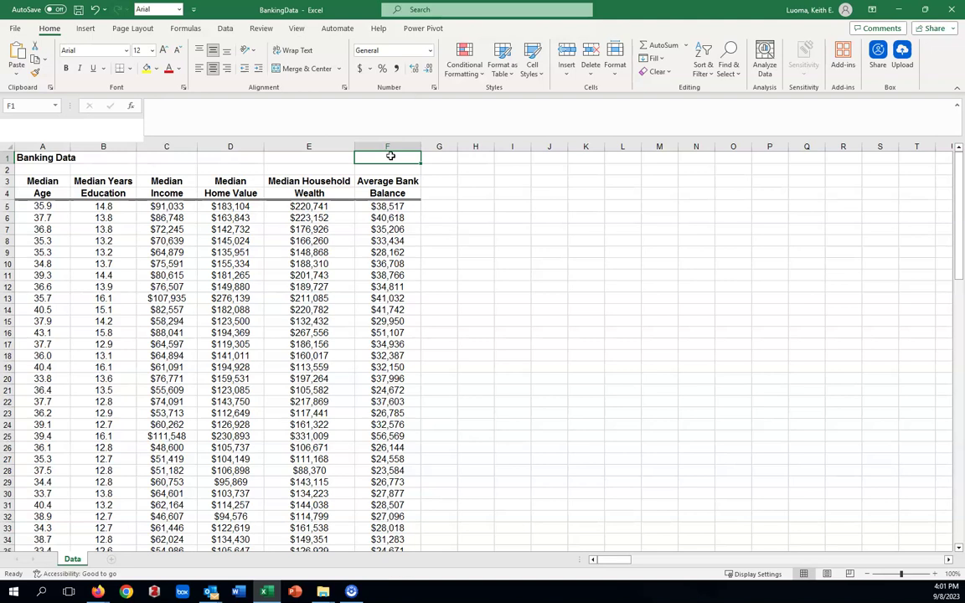
type("Y")
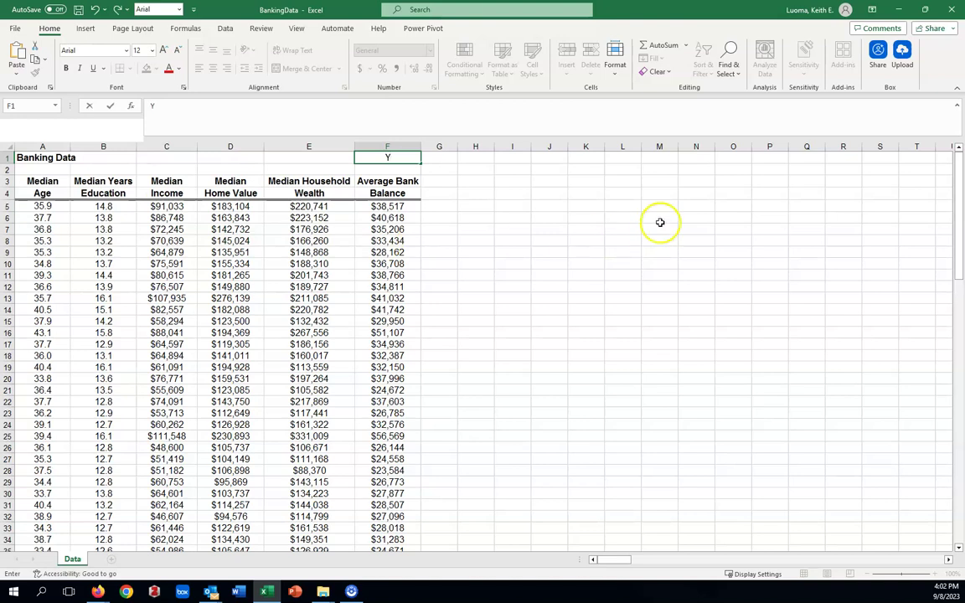
- Confirm the Y label, then choose Regression from the Data Analysis tool list
left_click(226, 28)
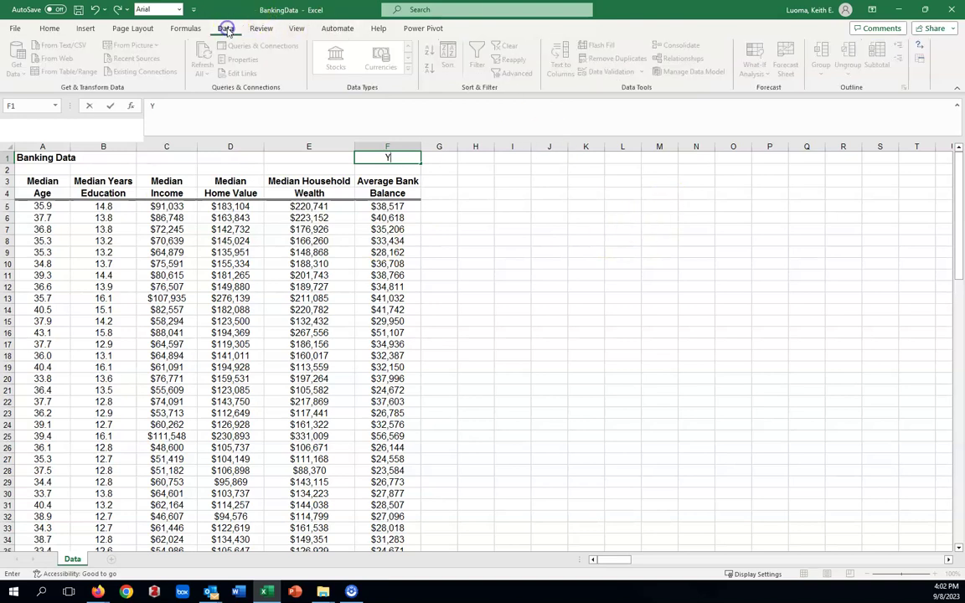
left_click(512, 241)
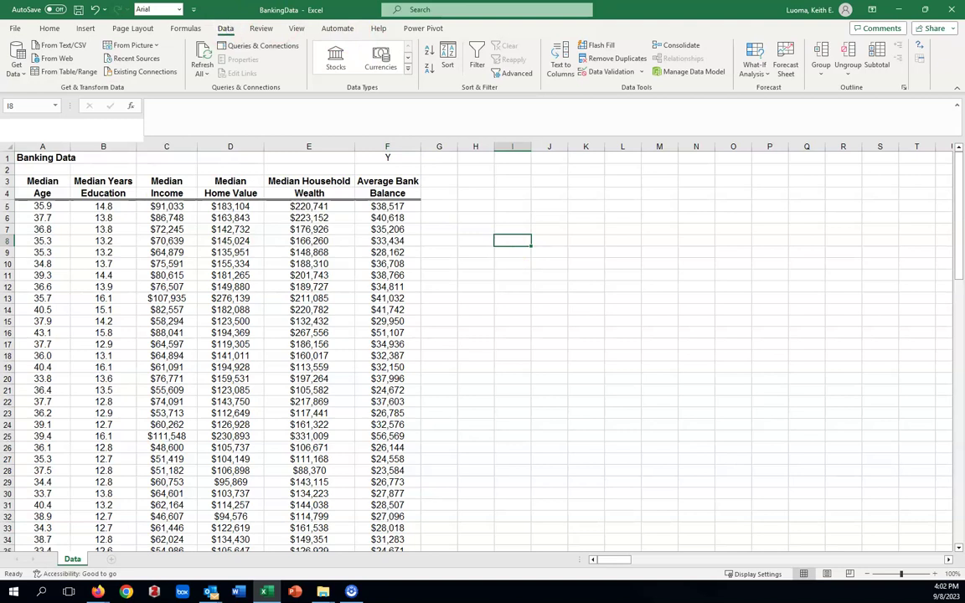
left_click(920, 61)
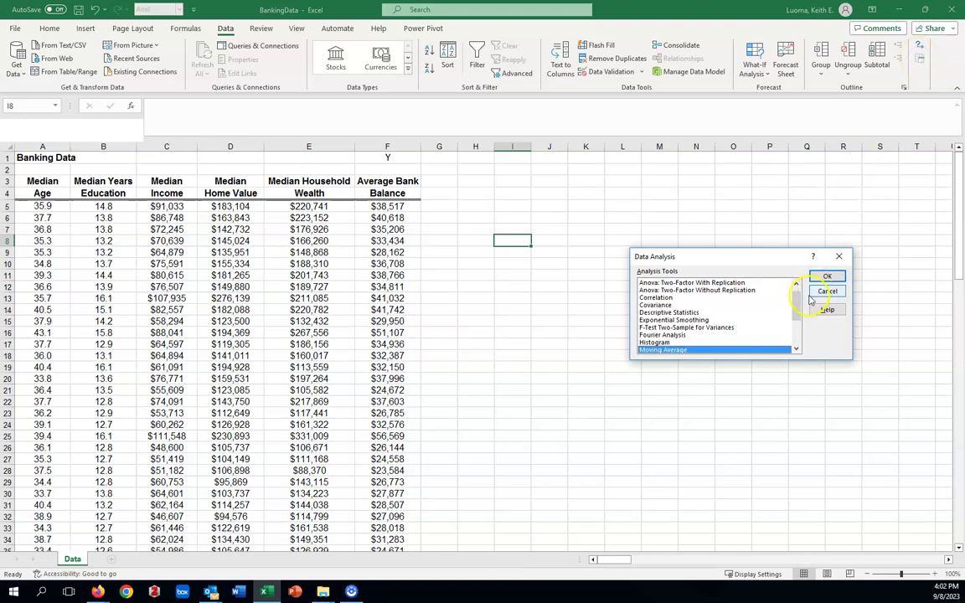
left_click_drag(797, 297, 797, 310)
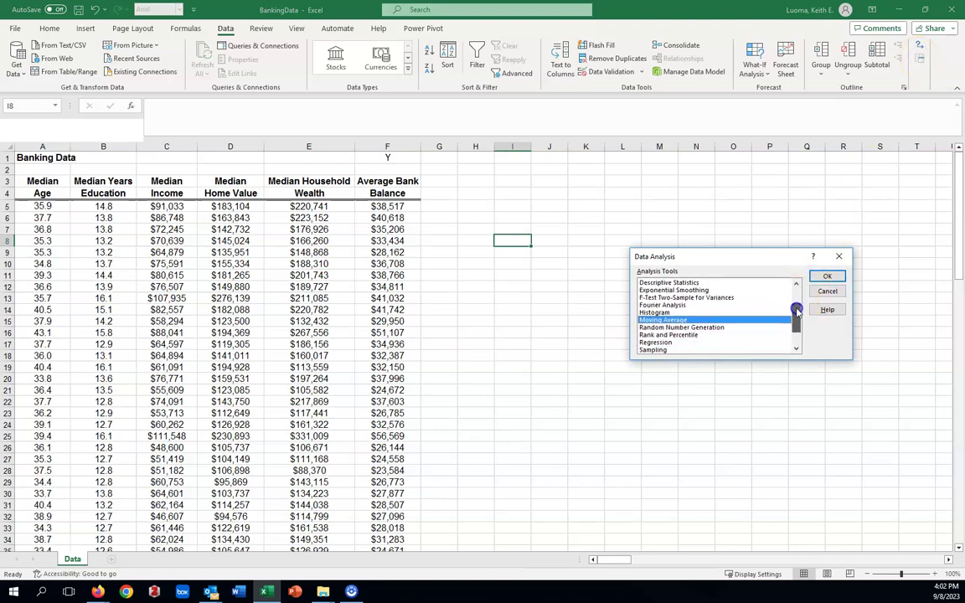
left_click(666, 342)
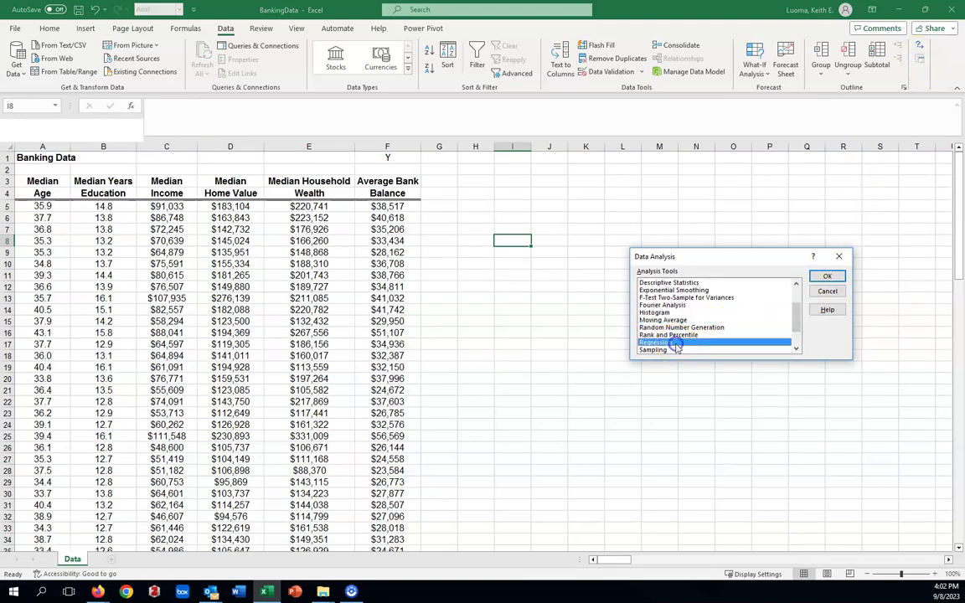
left_click(827, 277)
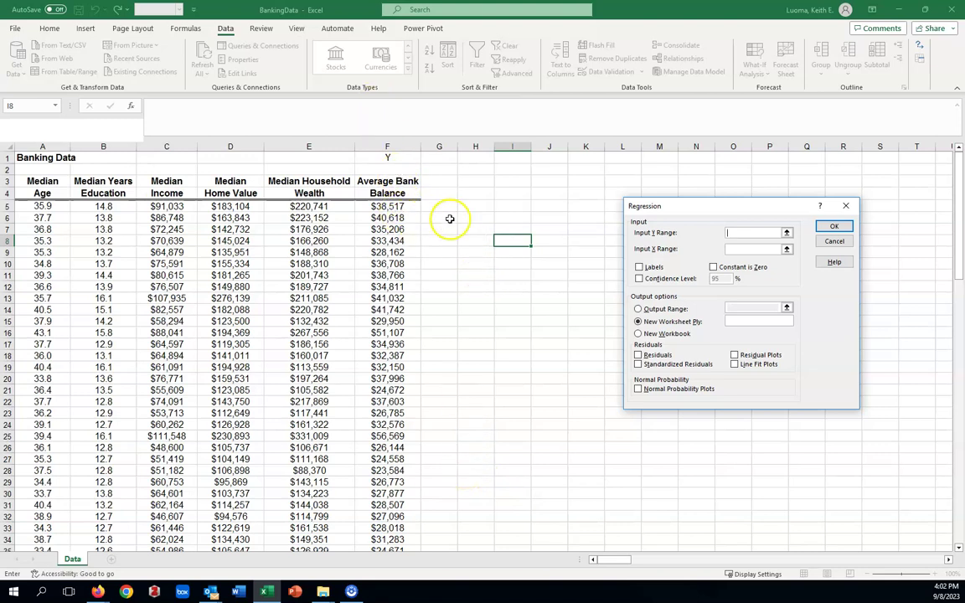
- Tick Labels and start the Input Y Range at header cell F4
left_click(640, 266)
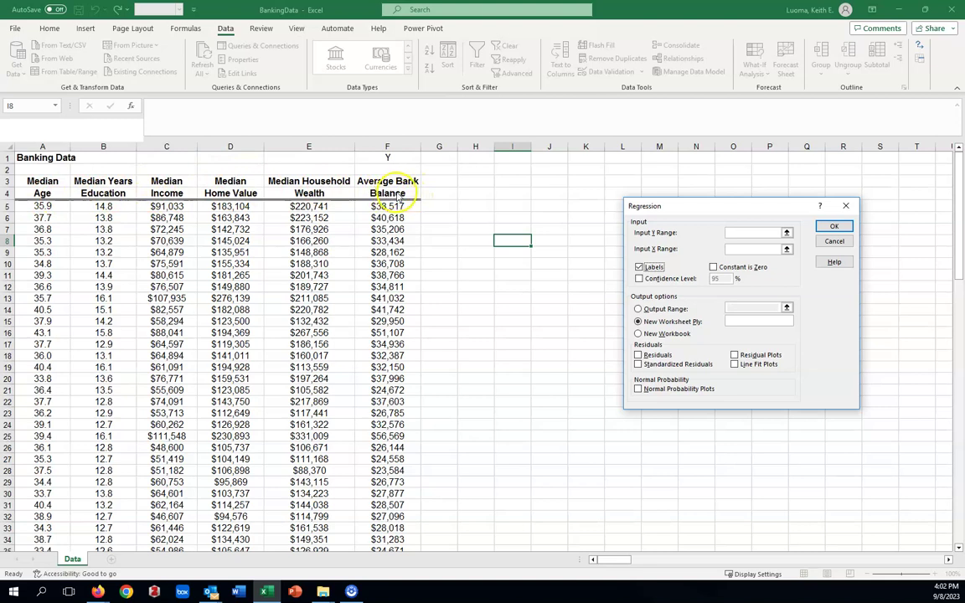
left_click(732, 231)
mouse_move(397, 193)
left_mouse_down()
mouse_move(377, 485)
mouse_move(399, 194)
left_mouse_up()
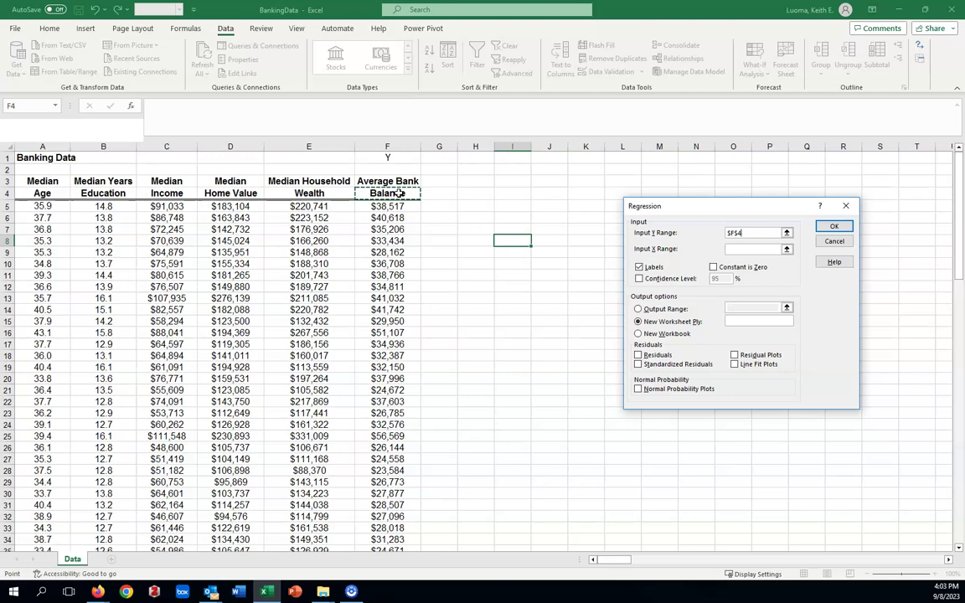
- Extend the Input Y Range to $F$4:$F$106 and scroll through the data to verify it
key("shift+Down")
key("End")
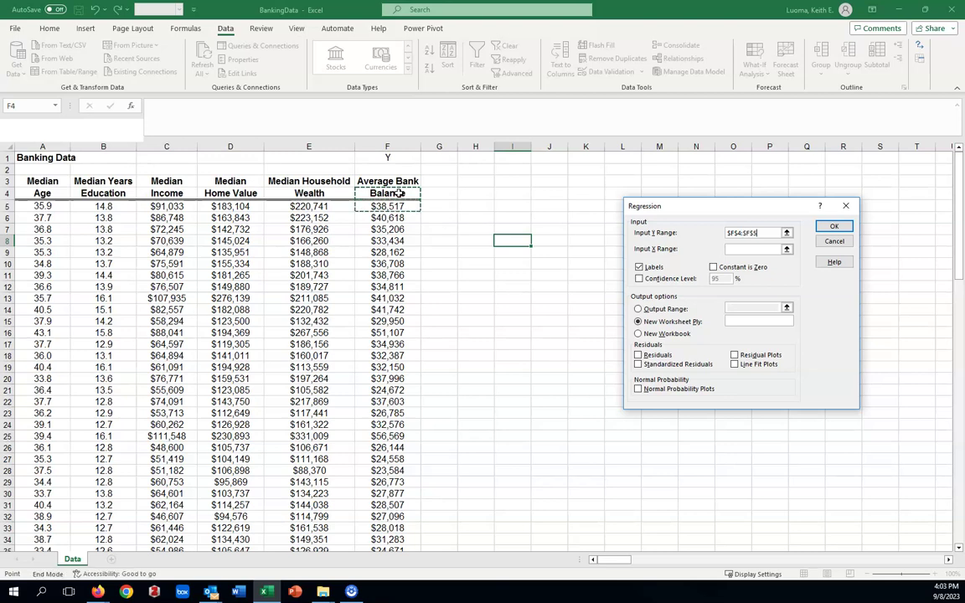
key("shift+Down")
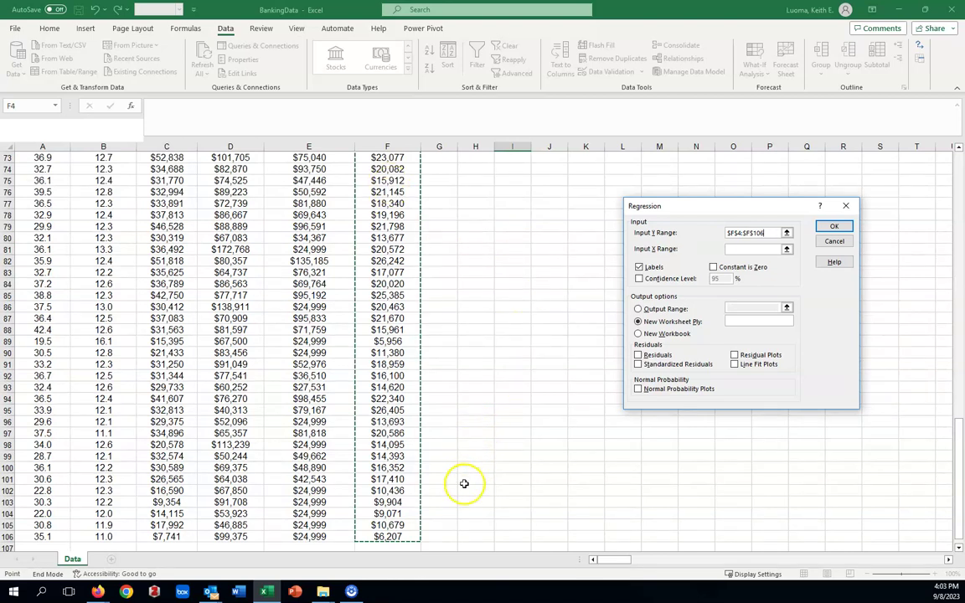
scroll(465, 484, "down", 2)
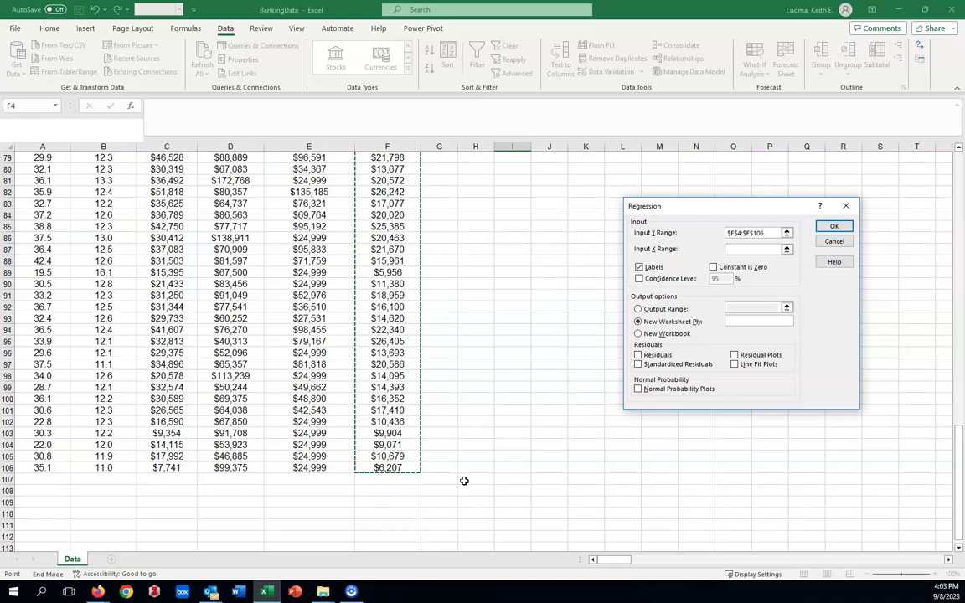
scroll(491, 452, "up", 2)
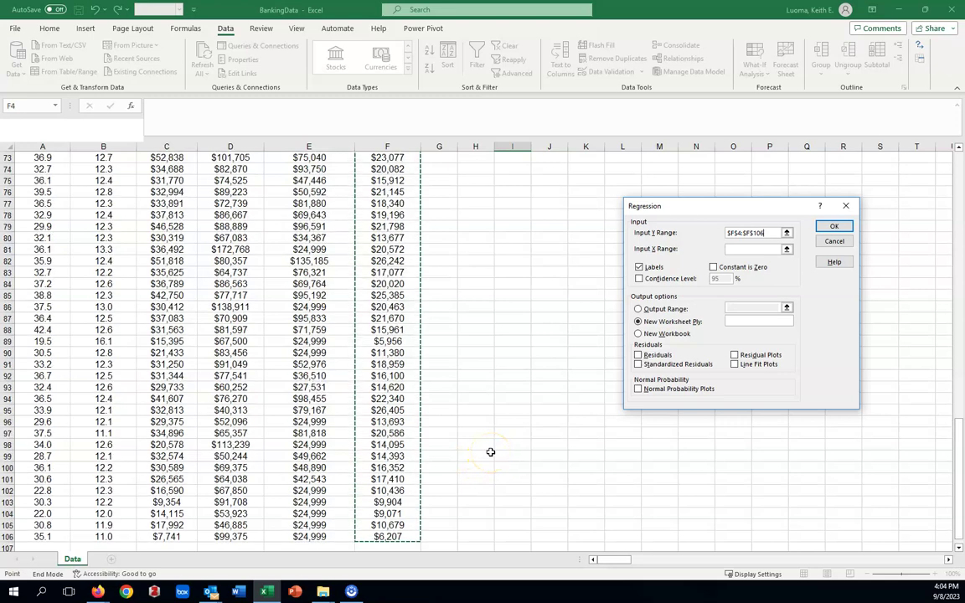
scroll(492, 452, "up", 19)
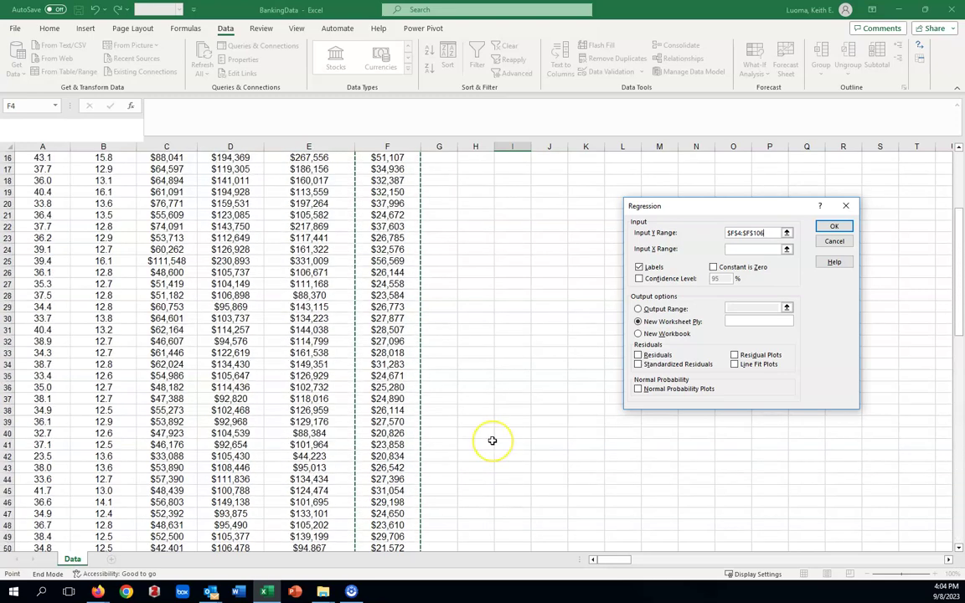
scroll(492, 441, "up", 5)
scroll(503, 339, "down", 4)
scroll(505, 318, "up", 4)
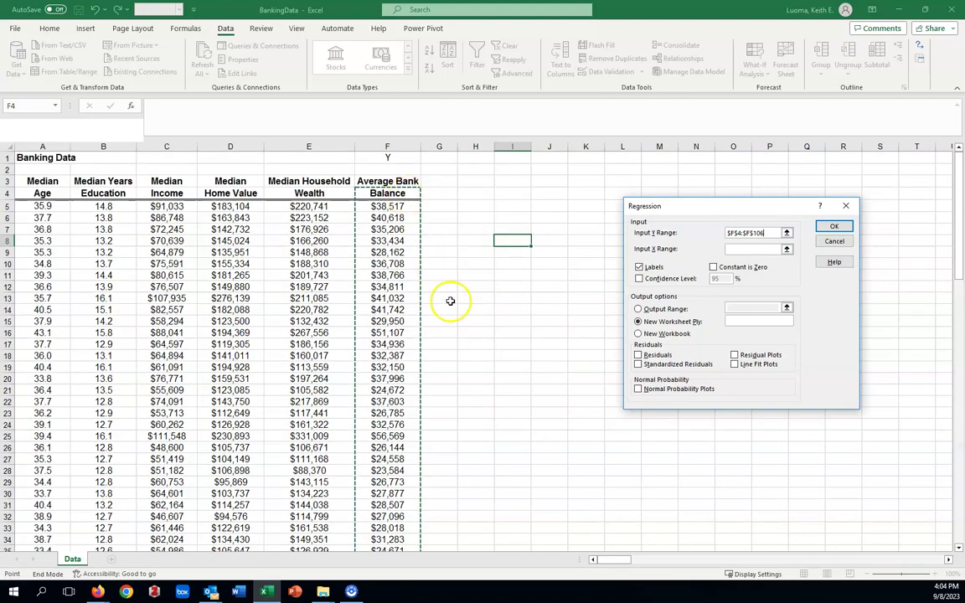
scroll(390, 419, "down", 15)
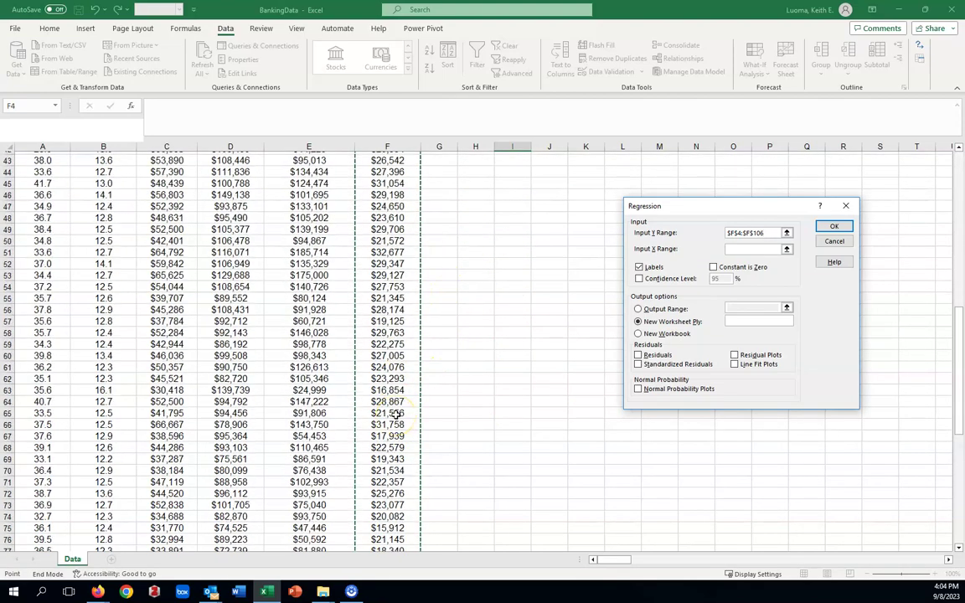
scroll(396, 414, "down", 14)
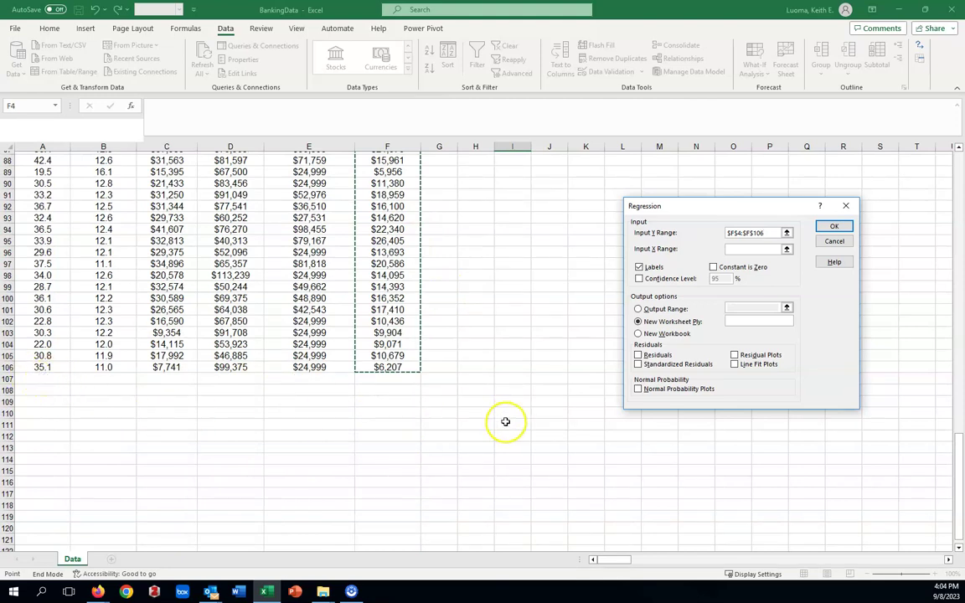
scroll(511, 424, "up", 20)
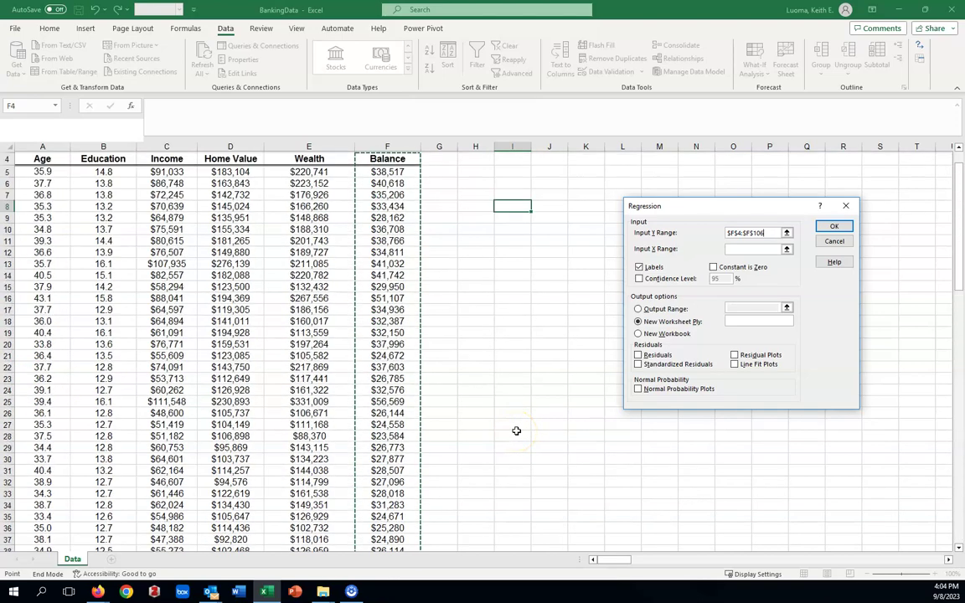
- Set the Input X Range to $A$4:$E$106, covering Age through Wealth
left_click(735, 248)
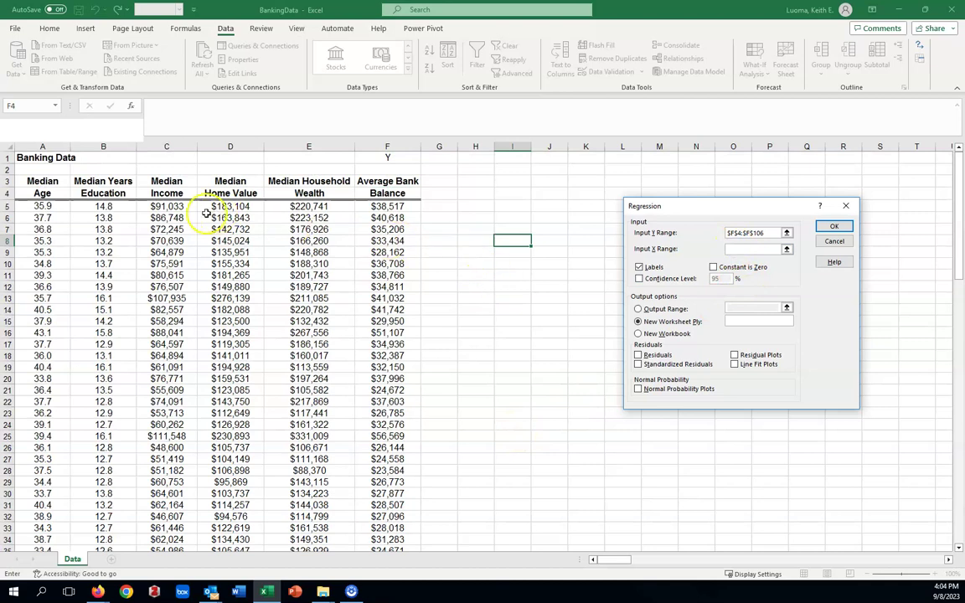
left_click_drag(40, 192, 290, 192)
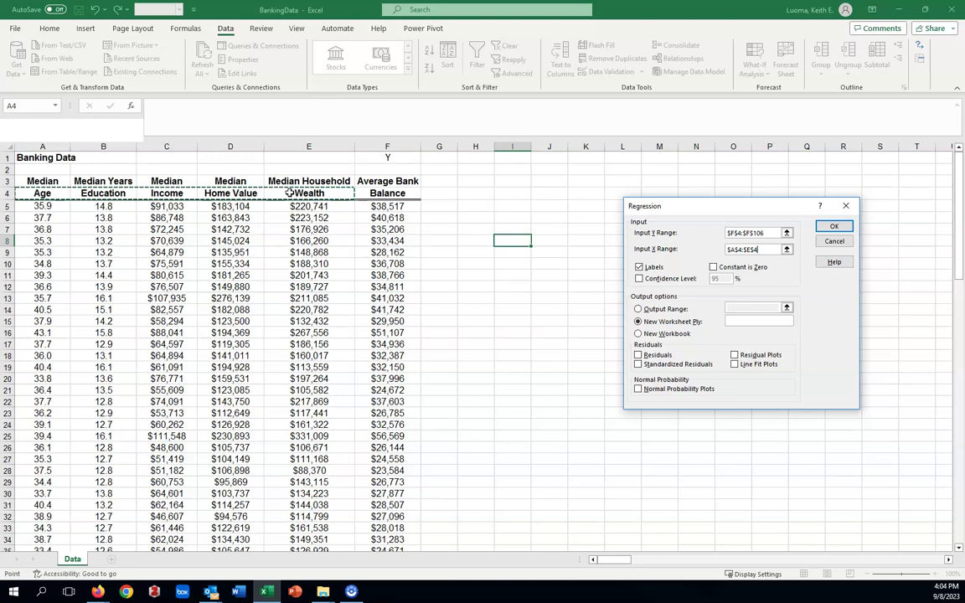
key("ctrl+shift+Down")
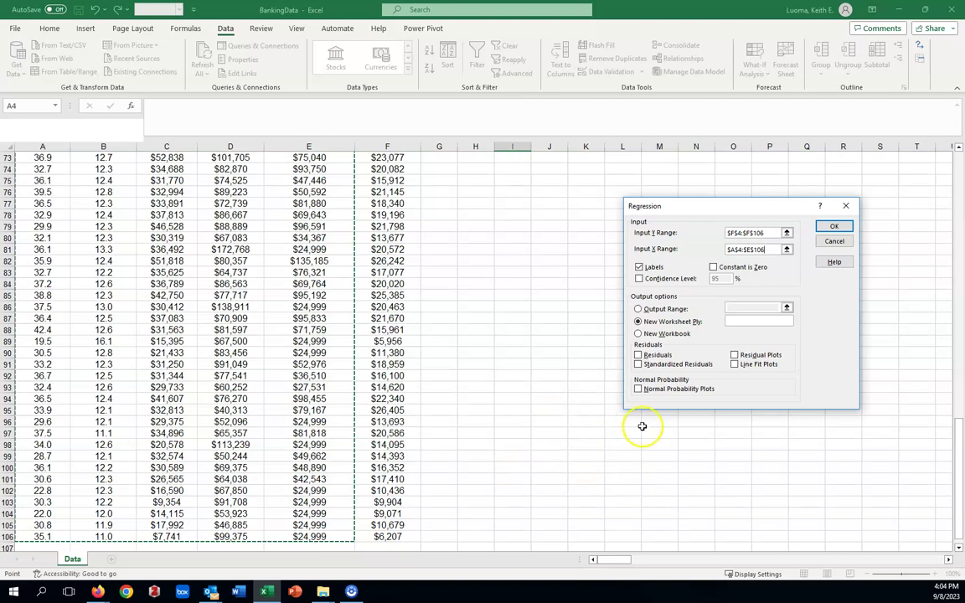
scroll(473, 359, "up", 20)
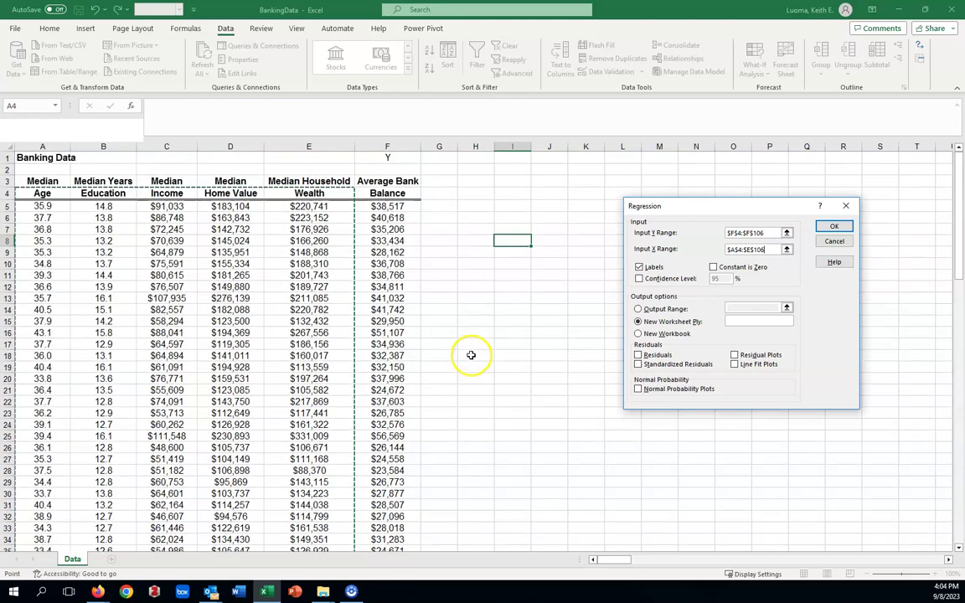
- Run the regression with output at H2 on this sheet, then widen column H
left_click(638, 309)
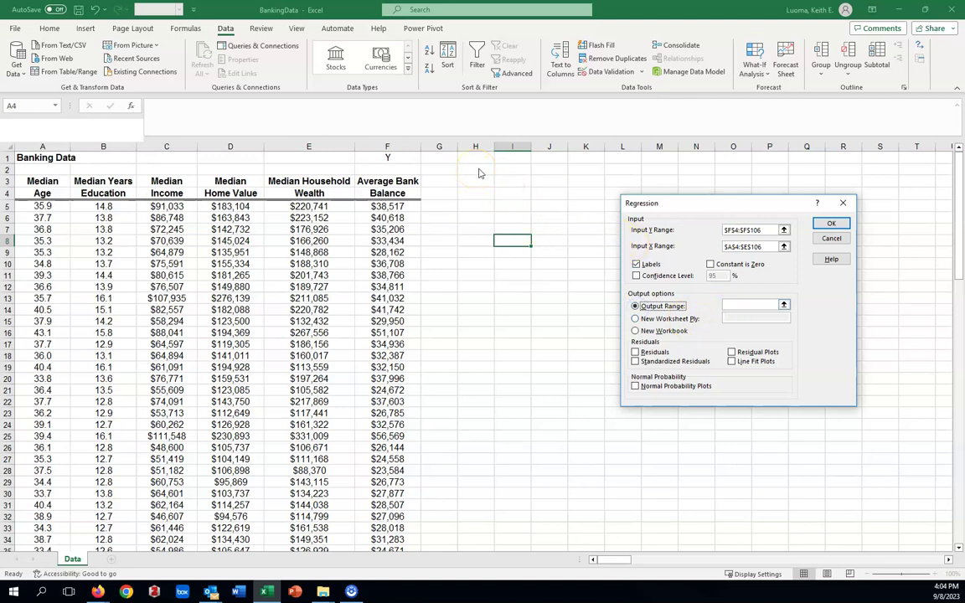
left_click(744, 304)
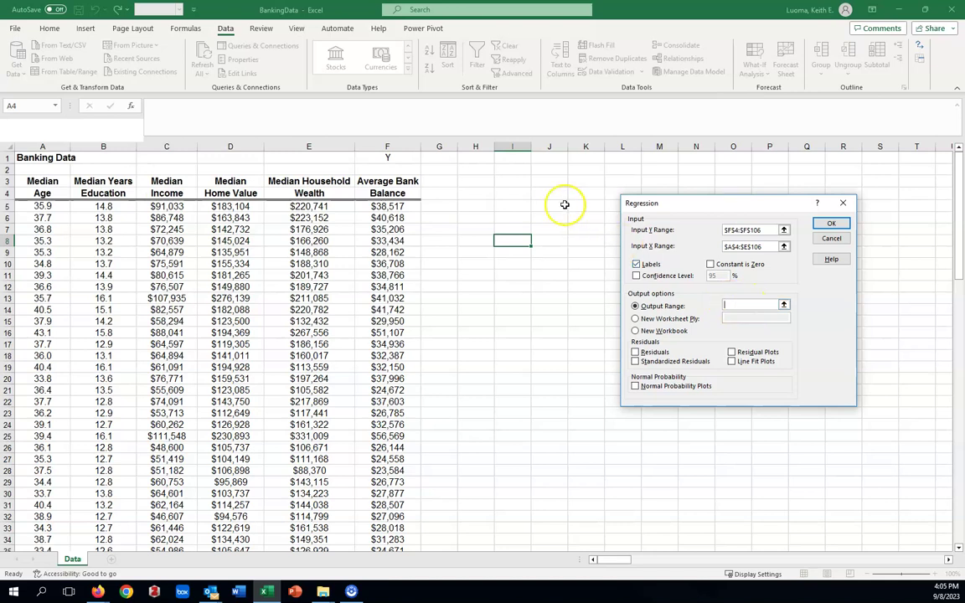
left_click(482, 171)
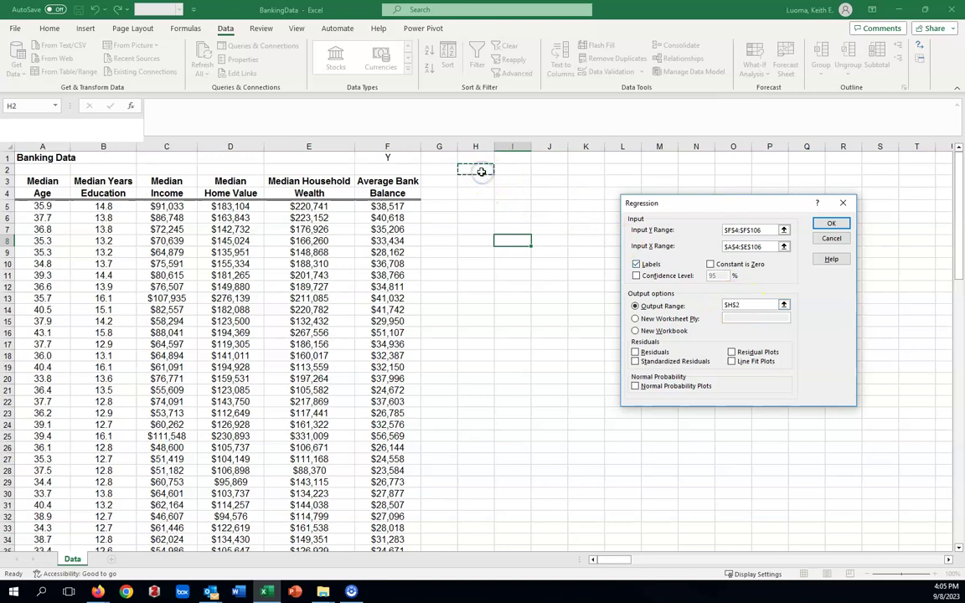
left_click(831, 225)
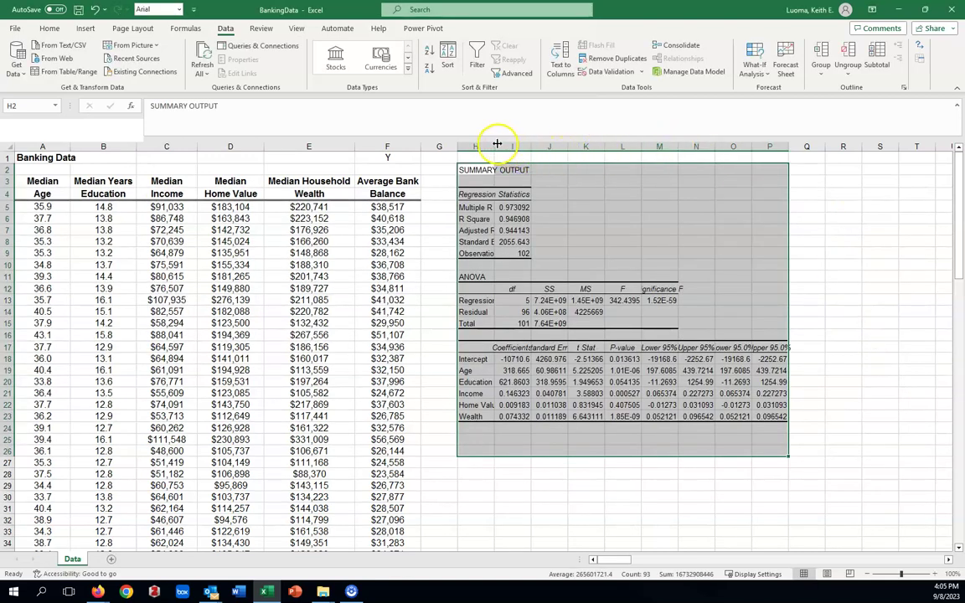
left_click_drag(495, 147, 562, 146)
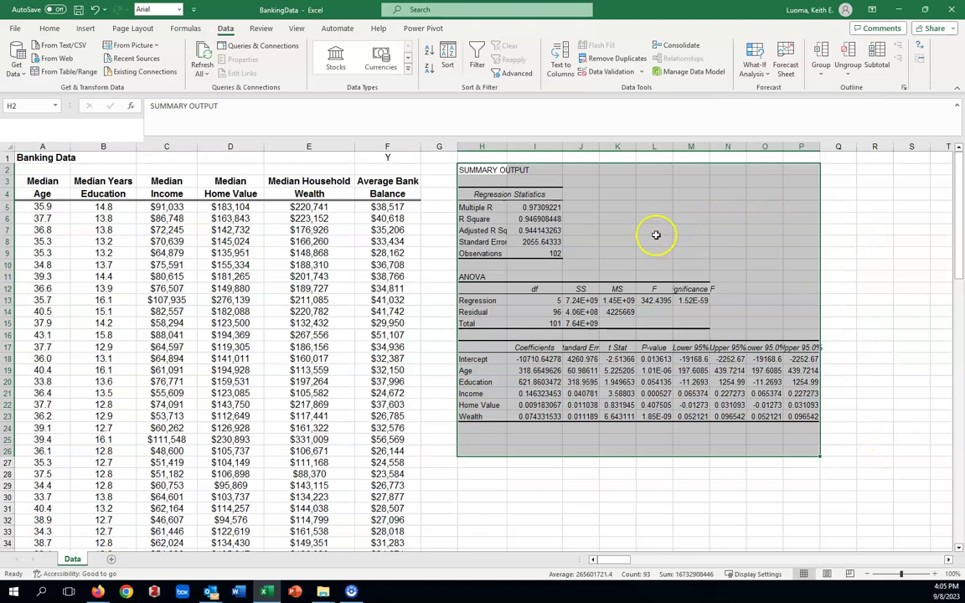
- Select the R Square label and its value in the summary output
left_click(478, 219)
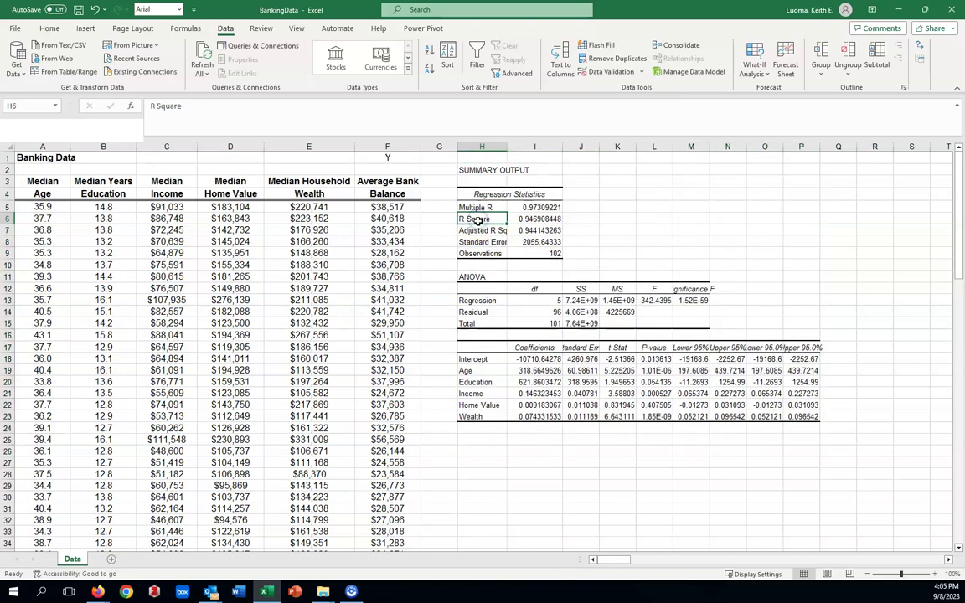
left_click(533, 218)
left_click_drag(533, 219, 491, 217)
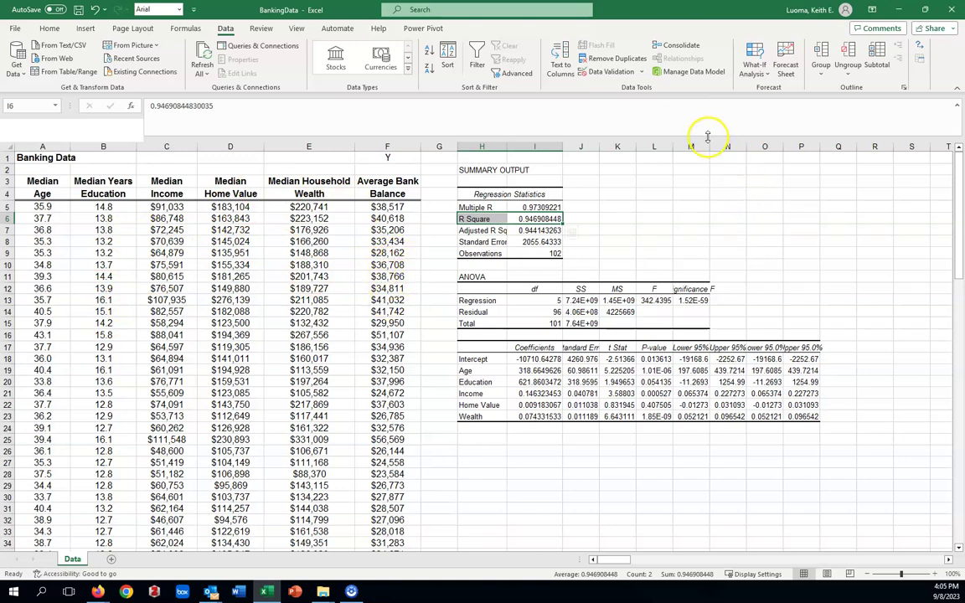
- Widen column M to show Significance F 1.5184E-59, then select predictor names Age through Wealth
left_click_drag(710, 148, 731, 147)
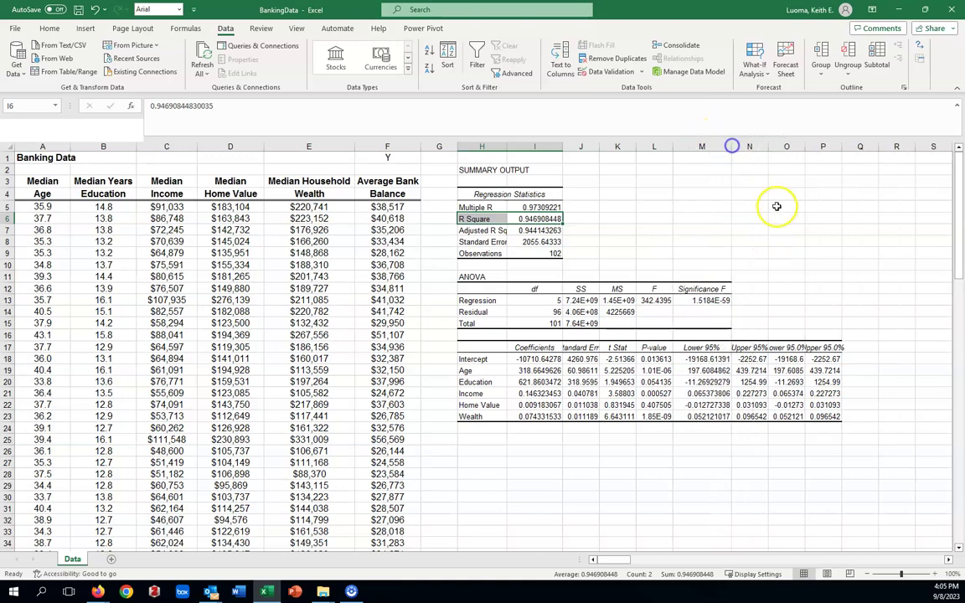
left_click(719, 300)
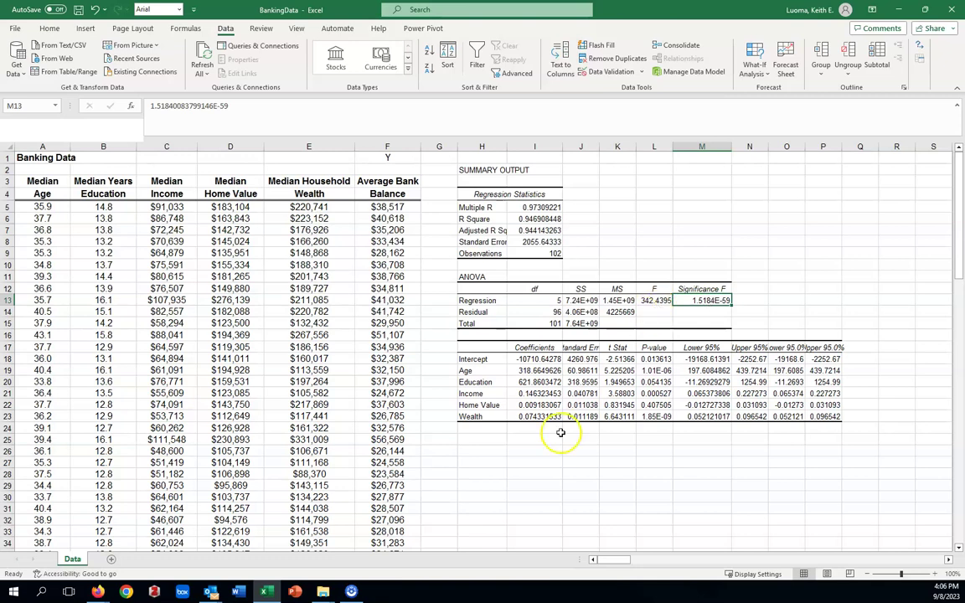
left_click_drag(489, 372, 494, 416)
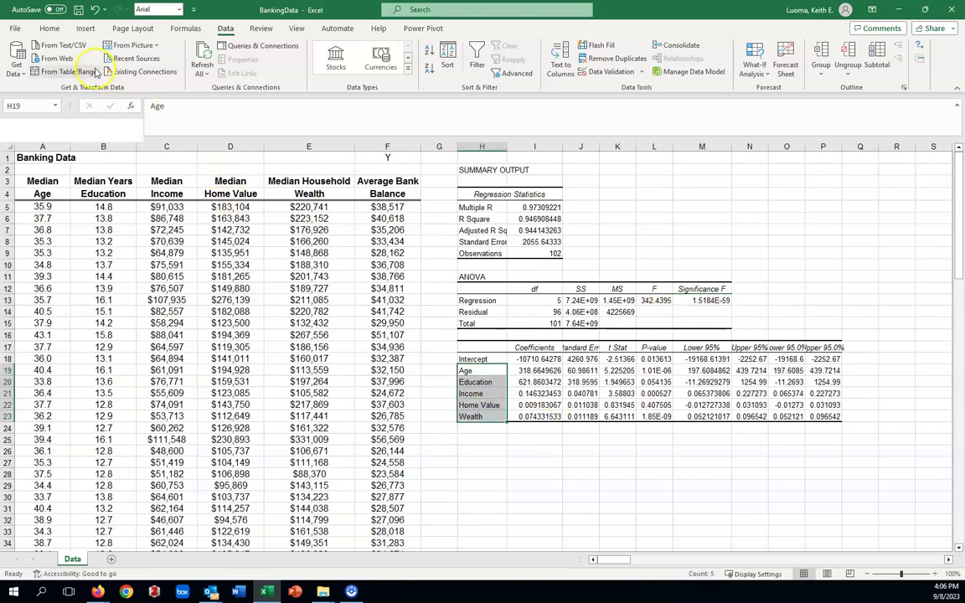
- Fill the predictor names Age through Wealth (H19:H23) with yellow
left_click(50, 27)
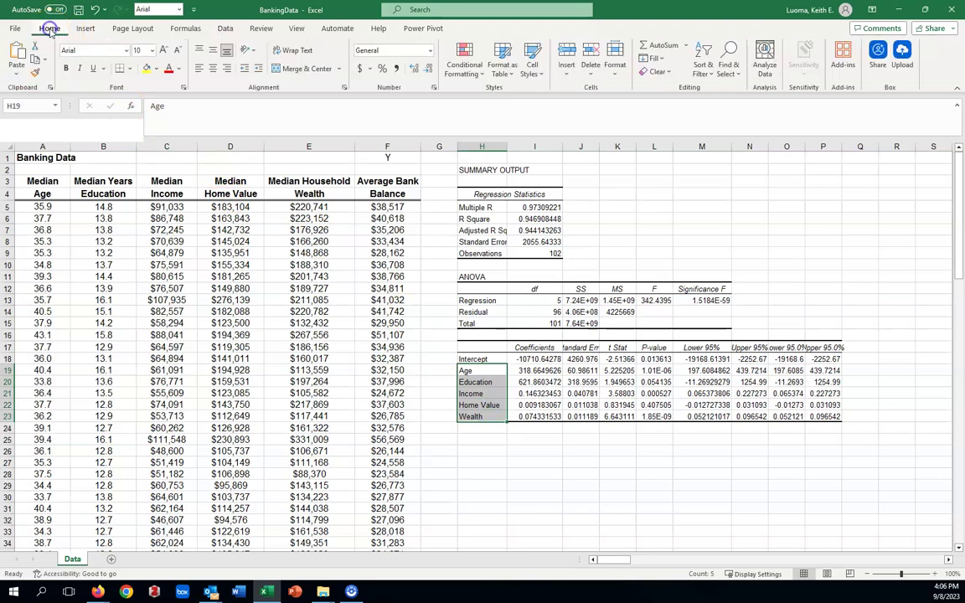
left_click(146, 68)
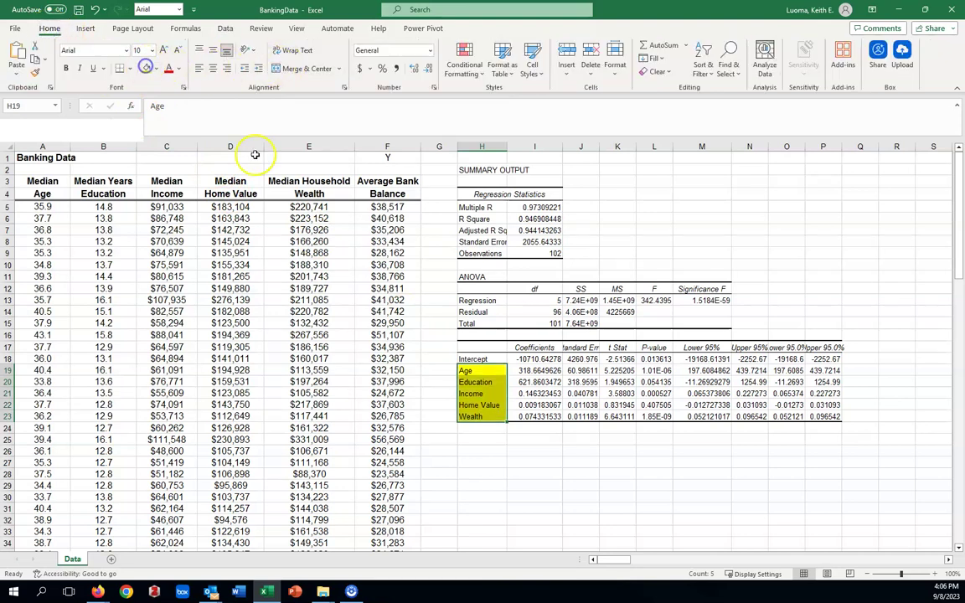
left_click(496, 460)
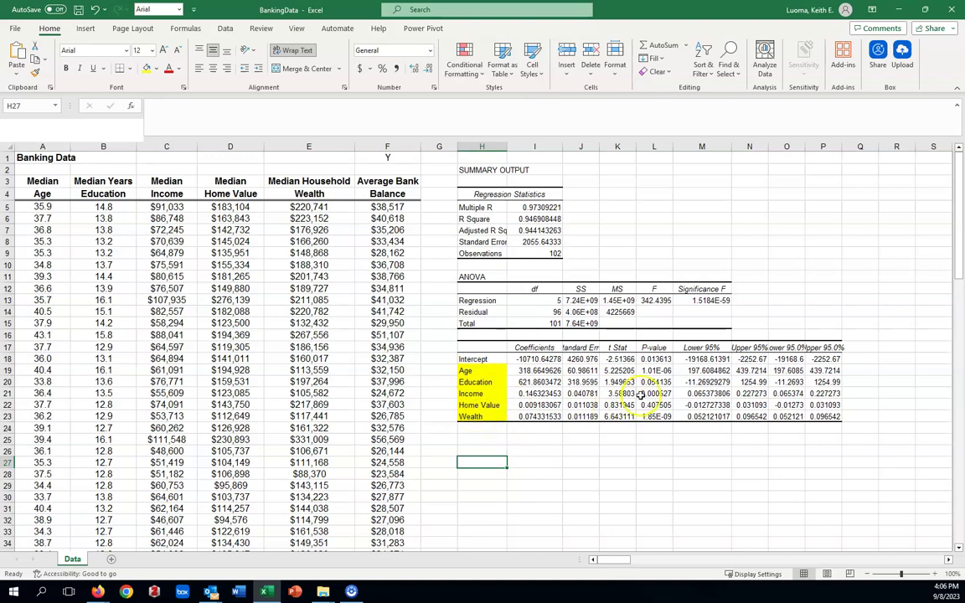
- Fill the P-values L19:L23 for all five predictors with yellow
left_click_drag(657, 370, 660, 415)
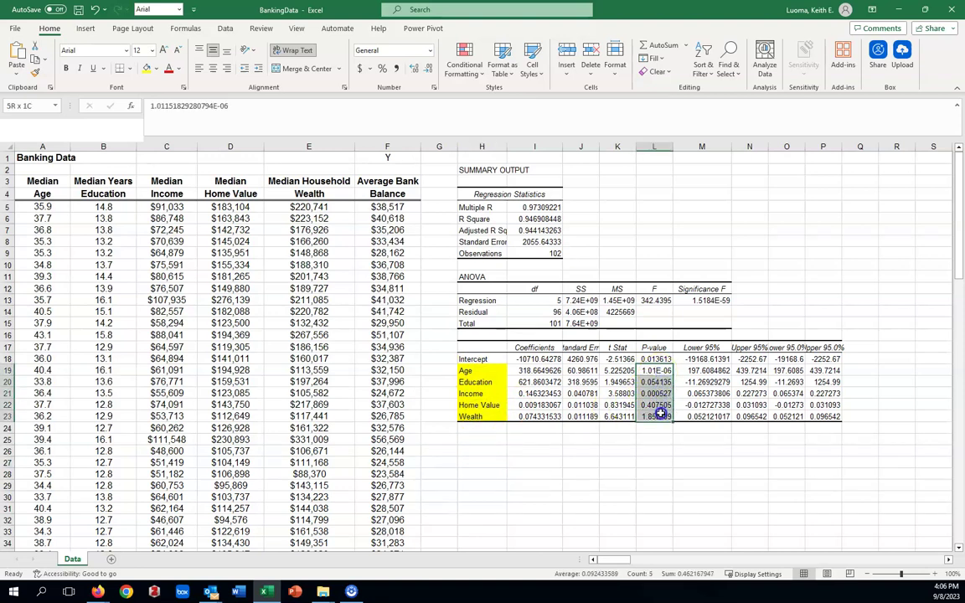
left_click(145, 69)
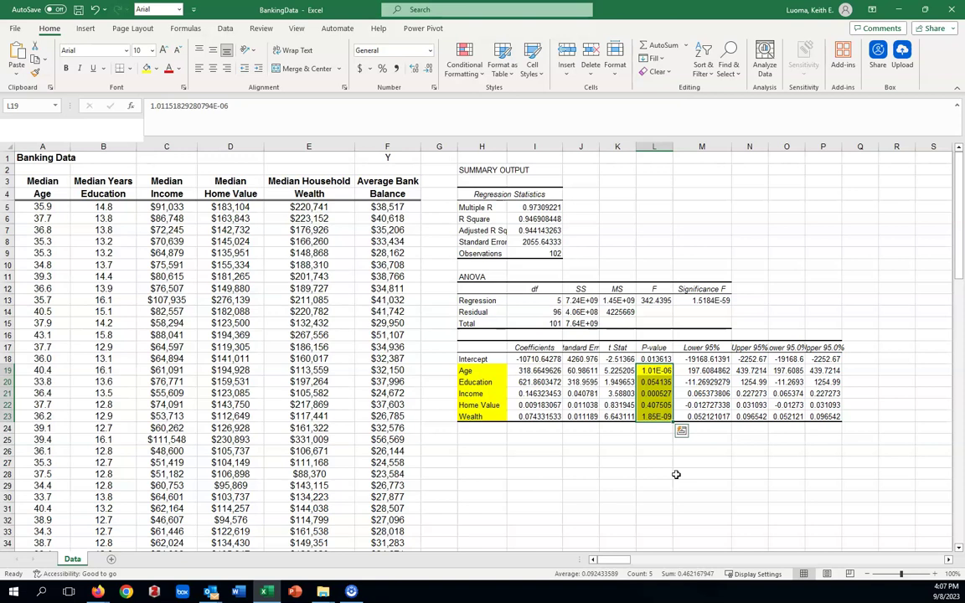
left_click(680, 466)
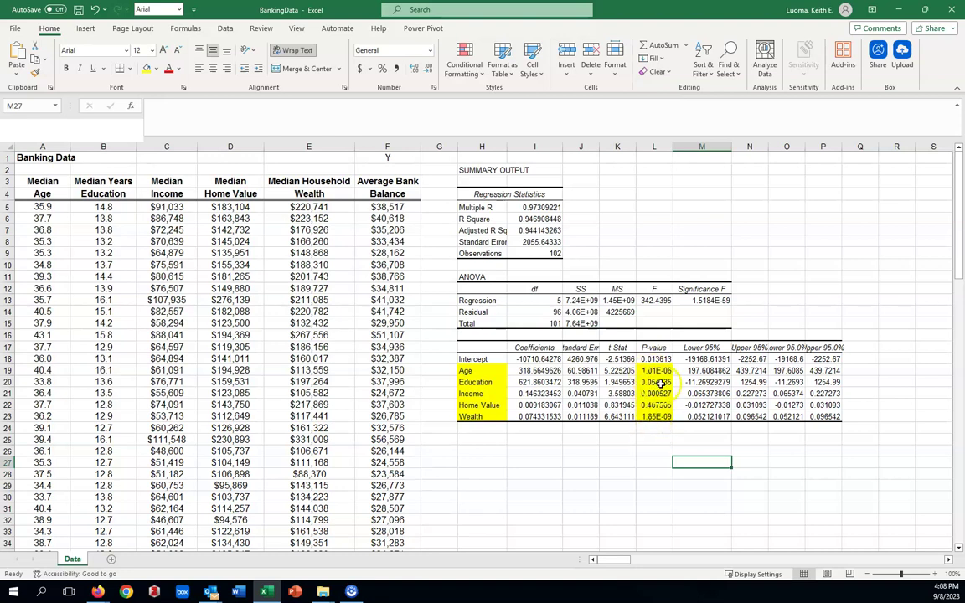
- Remove the yellow fill from all five P-values in L19:L23
left_click_drag(657, 370, 660, 414)
left_click(157, 70)
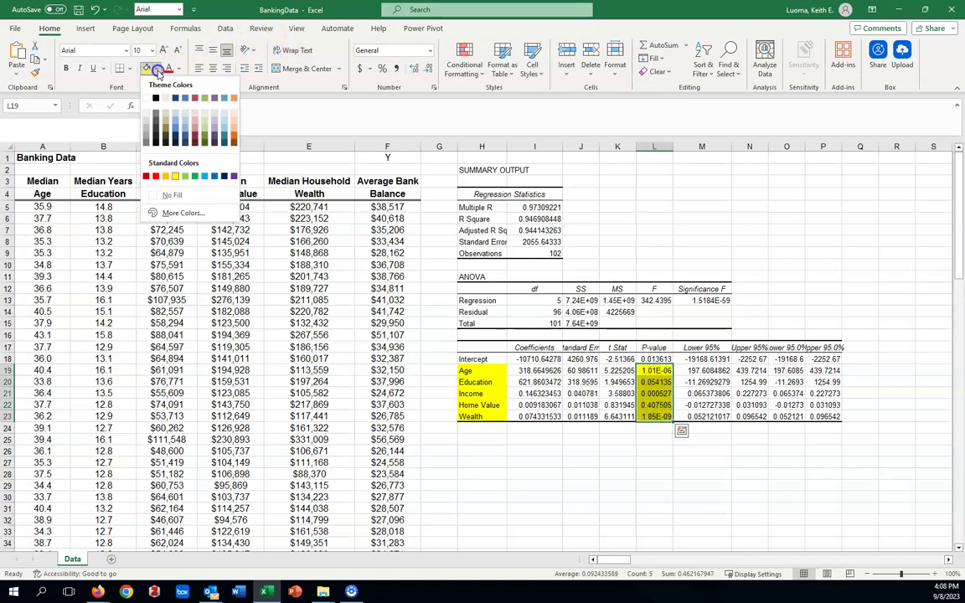
left_click(179, 195)
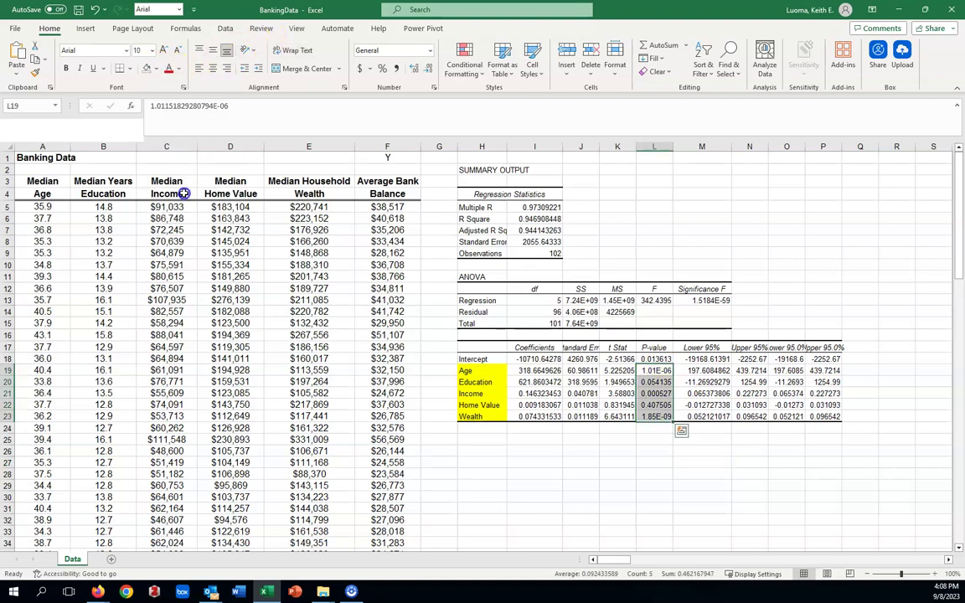
left_click(593, 487)
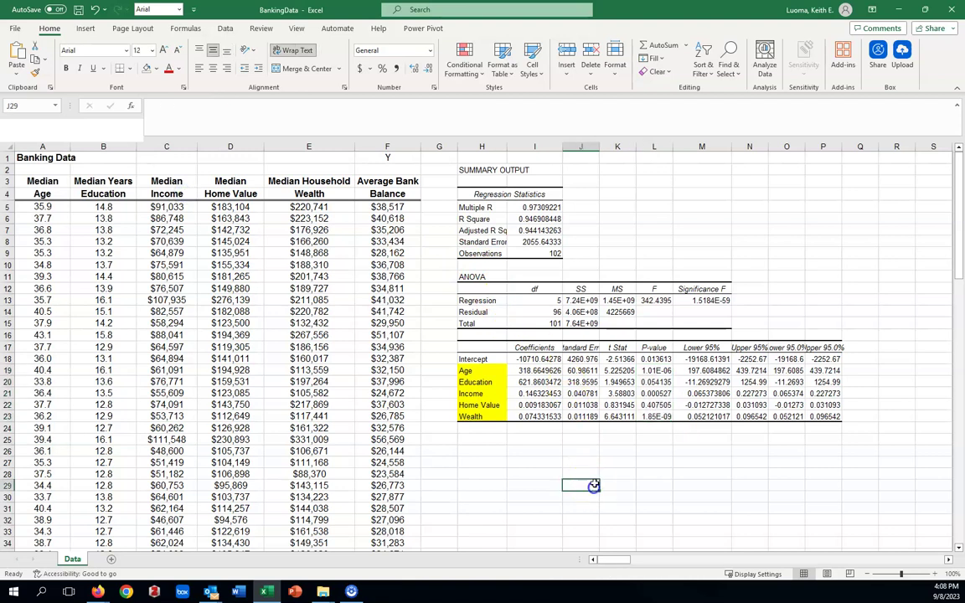
- Fill only the Education (0.054135) and Home Value (0.407505) P-values with yellow
left_click(654, 382)
left_click(157, 70)
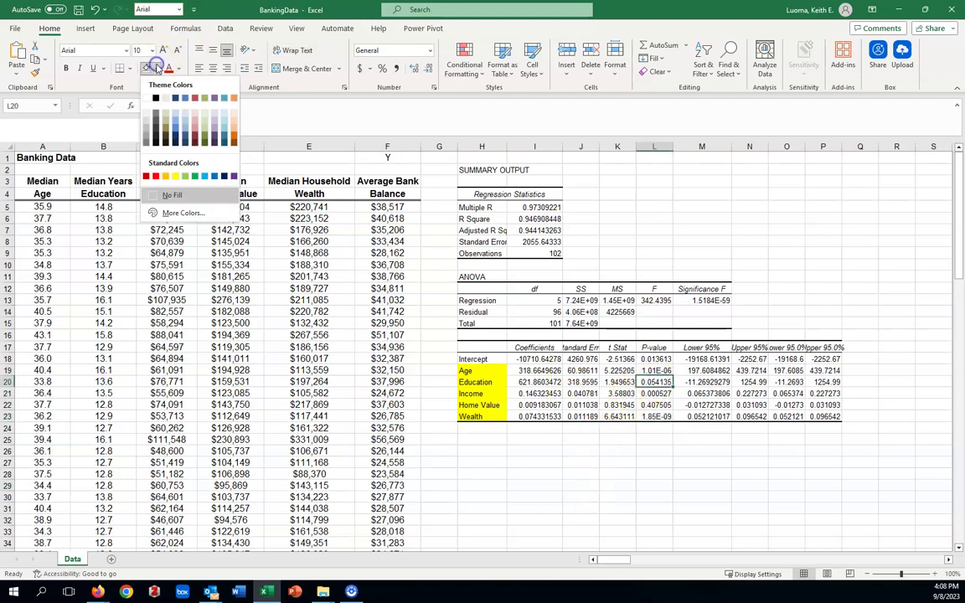
left_click(175, 176)
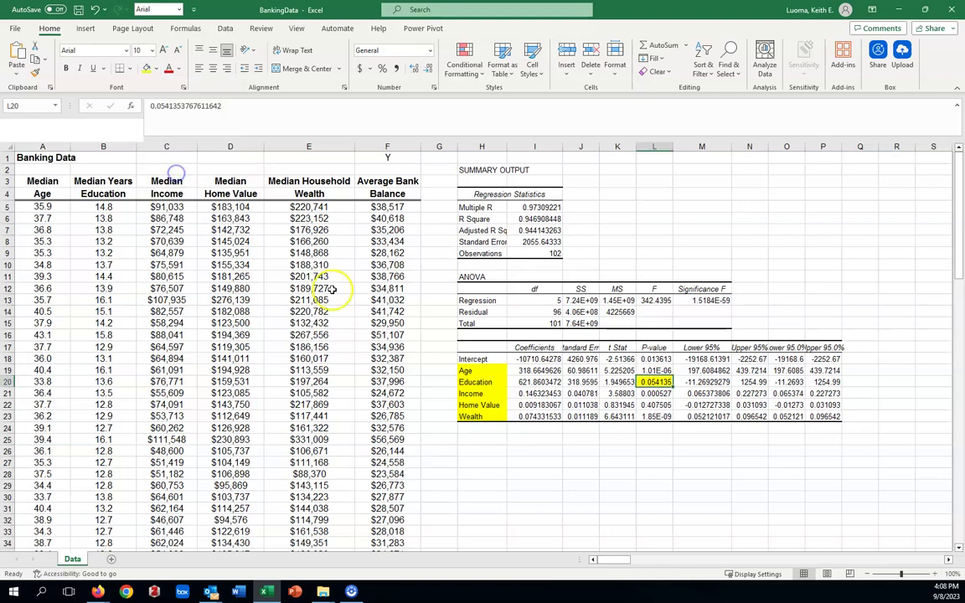
left_click(661, 405)
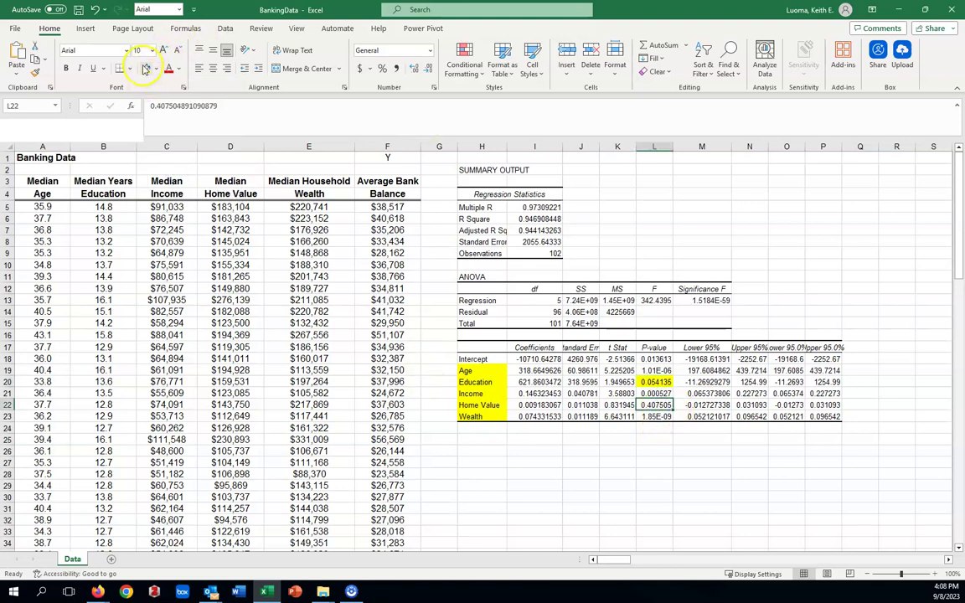
left_click(146, 68)
left_click(630, 495)
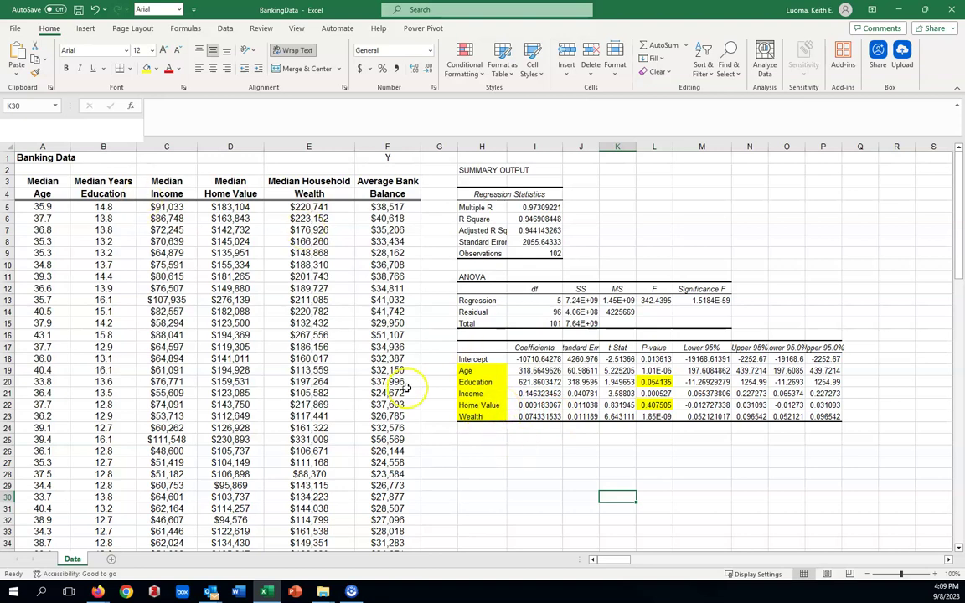
- Delete column D, Median Home Value, so Median Household Wealth shifts into column D
left_click(245, 144)
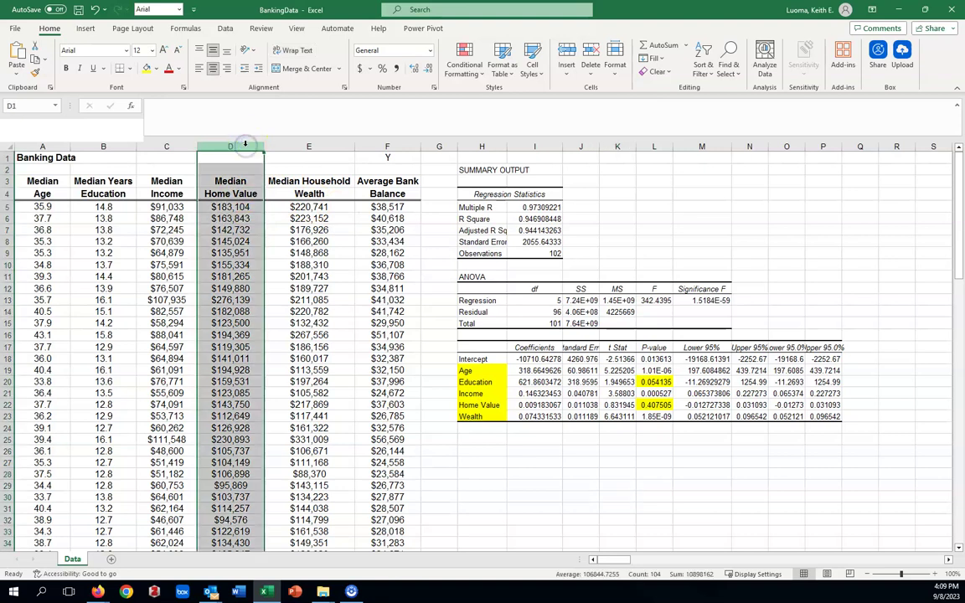
right_click(245, 143)
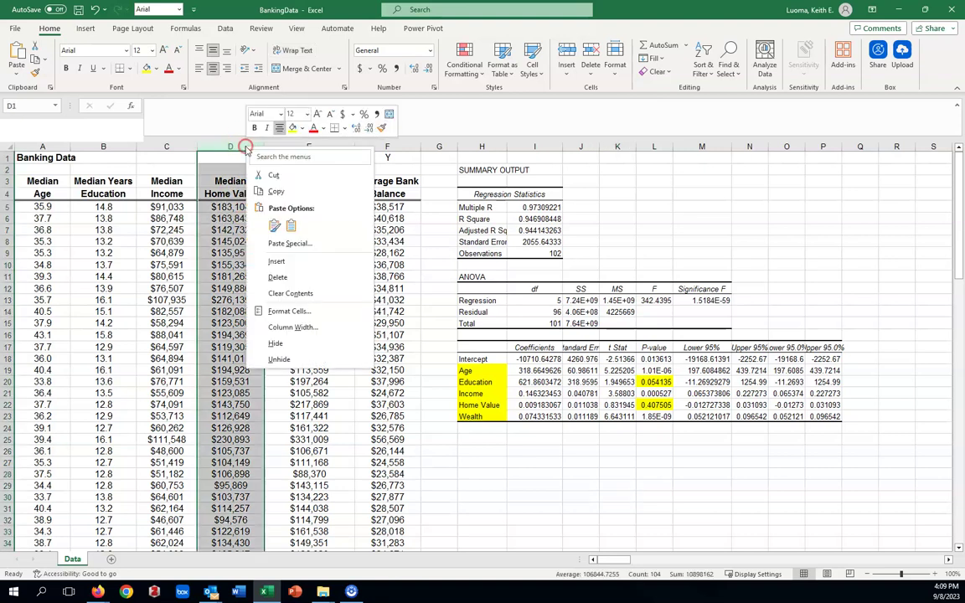
left_click(278, 278)
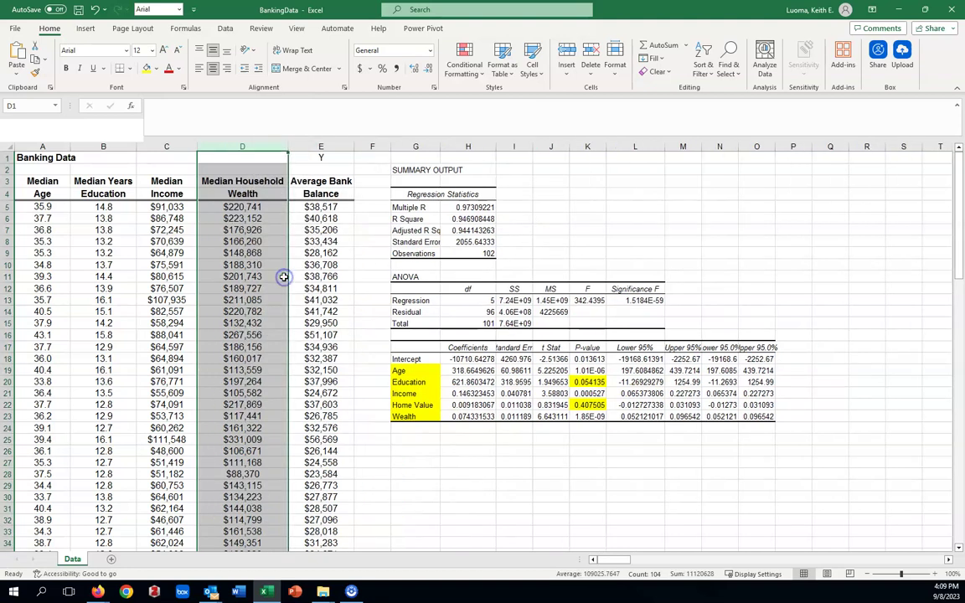
left_click(555, 506)
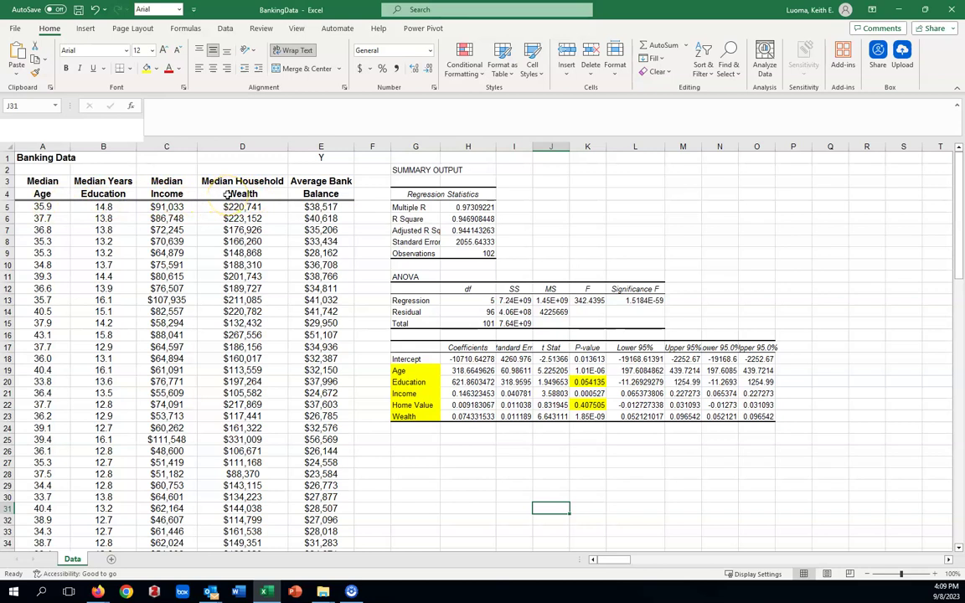
- Open the Regression tool and set the Input Y Range to Average Bank Balance, $E$4:$E$106
left_click(225, 28)
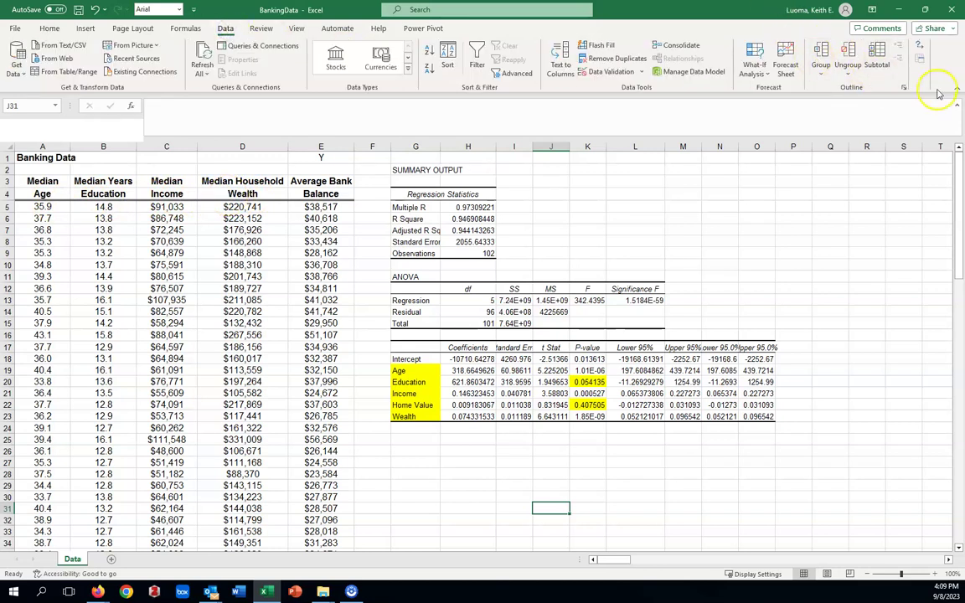
left_click(920, 62)
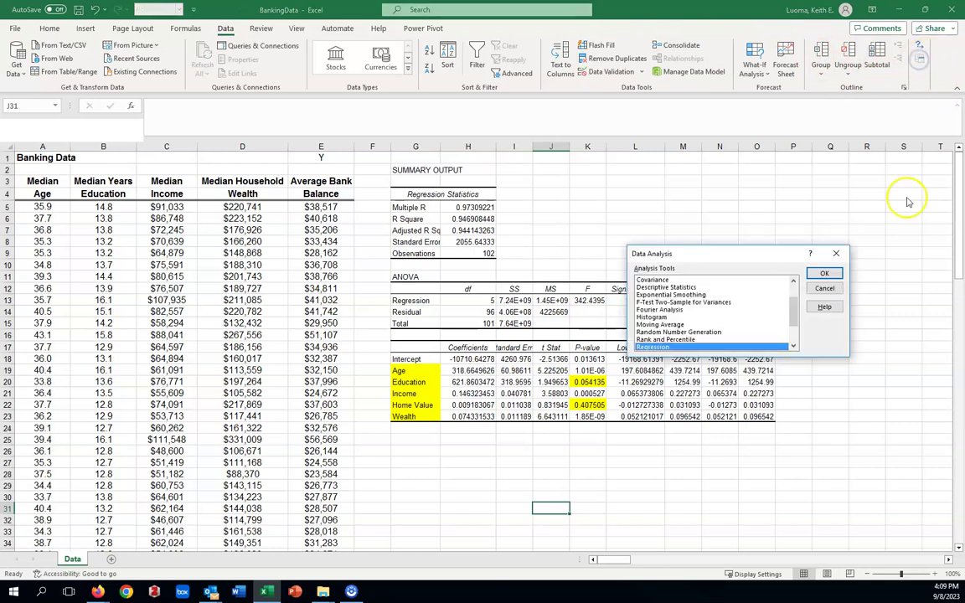
left_click(825, 274)
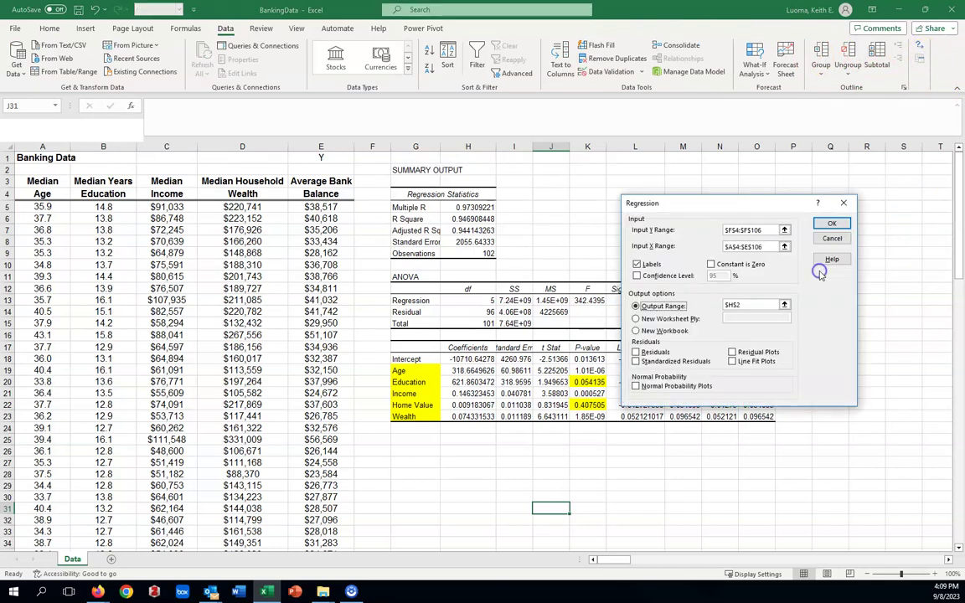
left_click_drag(766, 230, 737, 229)
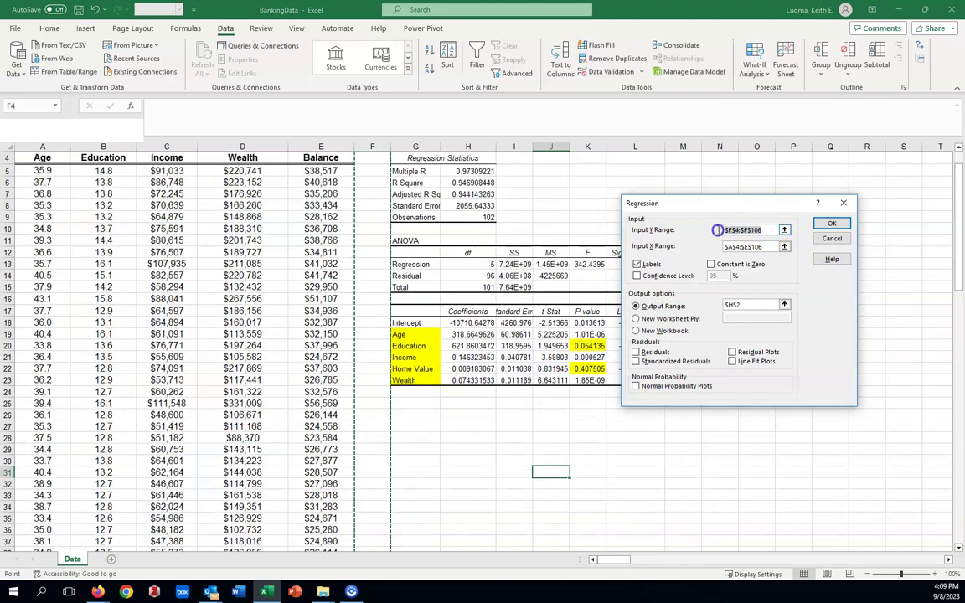
key("BackSpace")
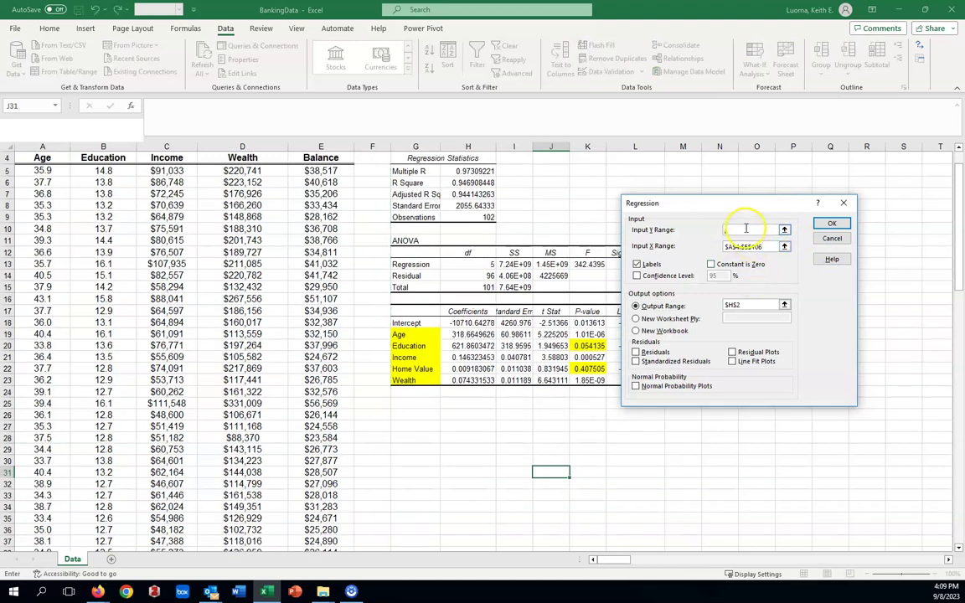
scroll(349, 214, "up", 1)
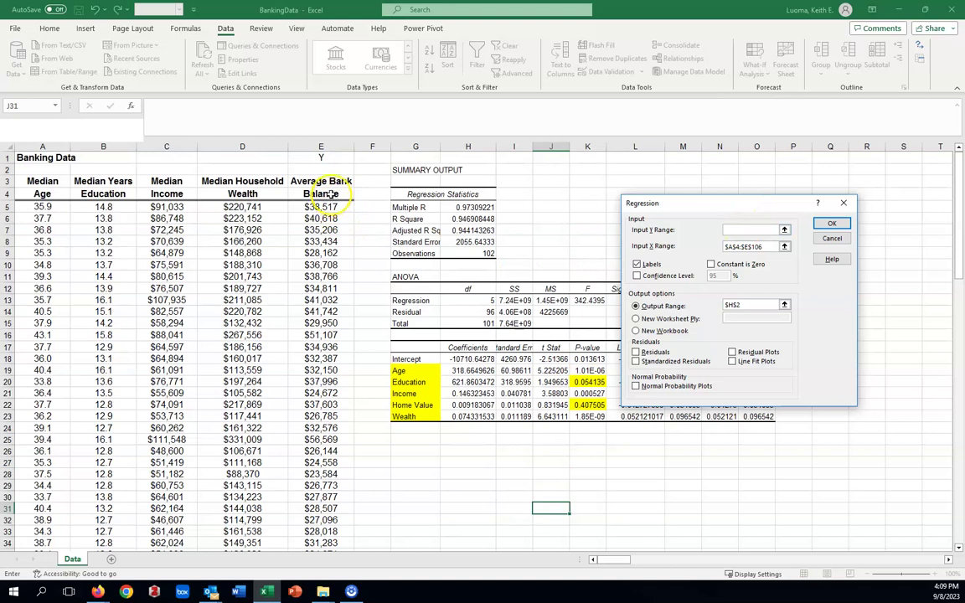
left_click(328, 194)
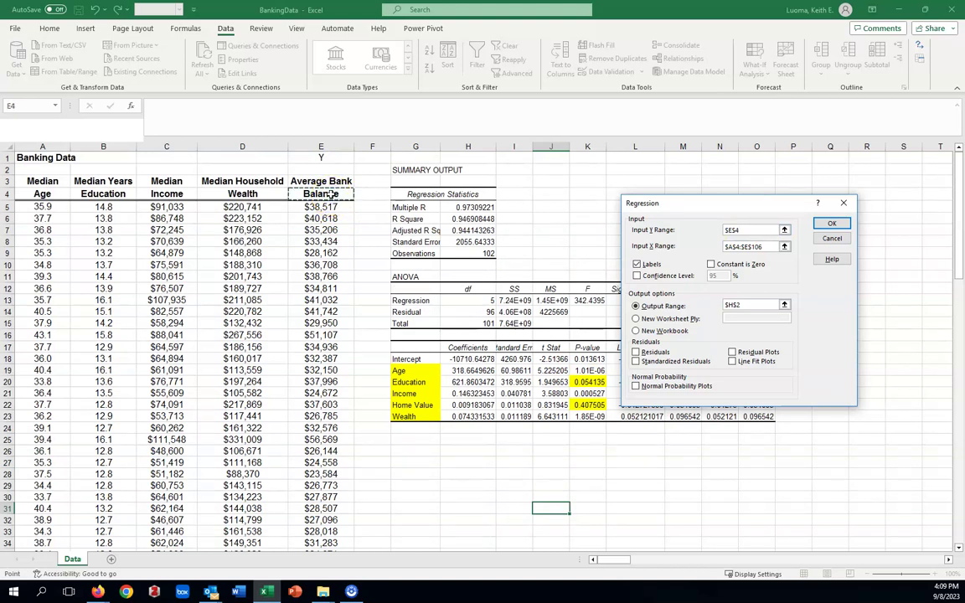
key("ctrl+shift+Down")
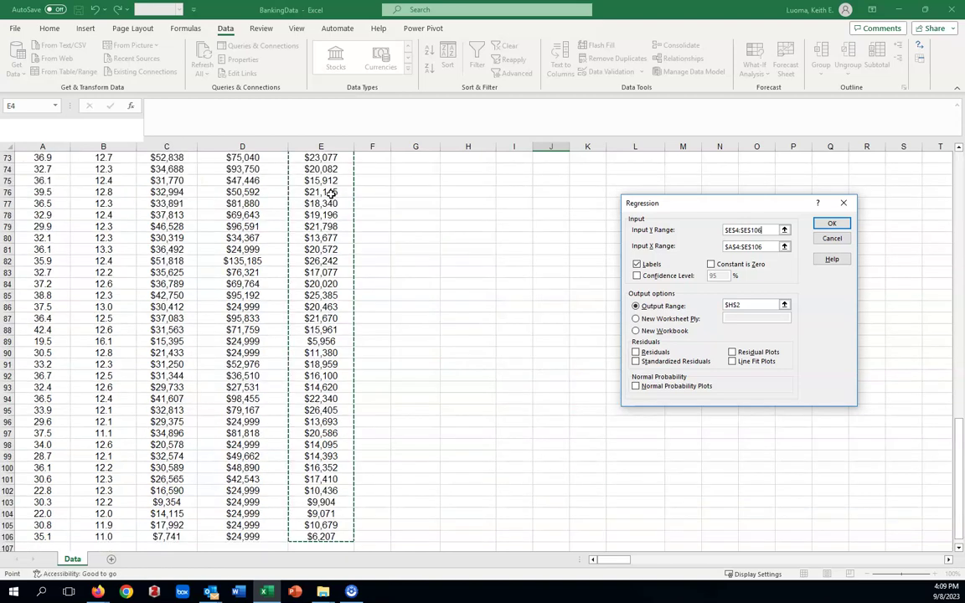
scroll(577, 423, "up", 16)
scroll(577, 408, "up", 8)
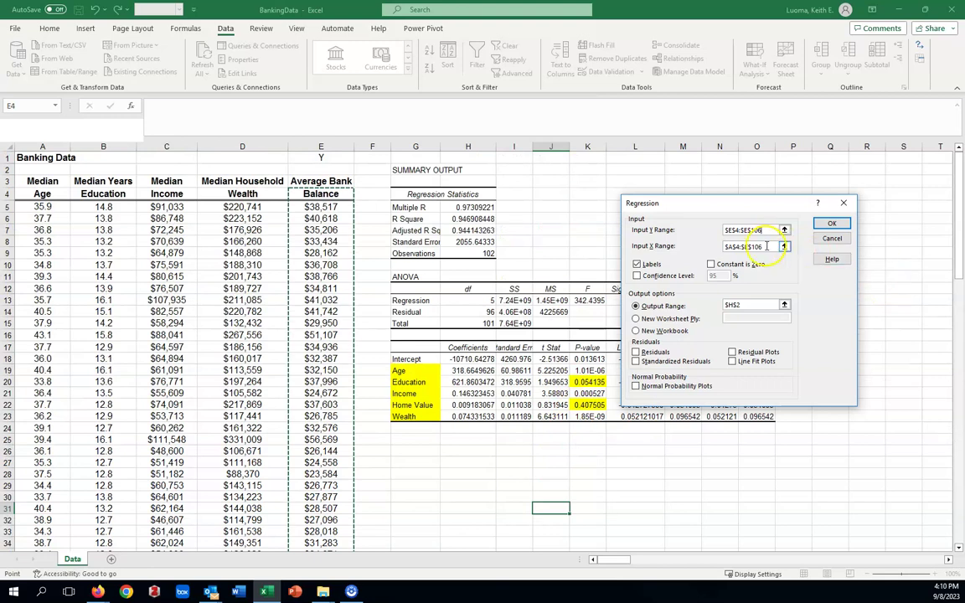
- Set the Input X Range to Age through Wealth, $A$4:$D$106, and the Output Range to $G$26
left_click_drag(767, 246, 722, 250)
key("BackSpace")
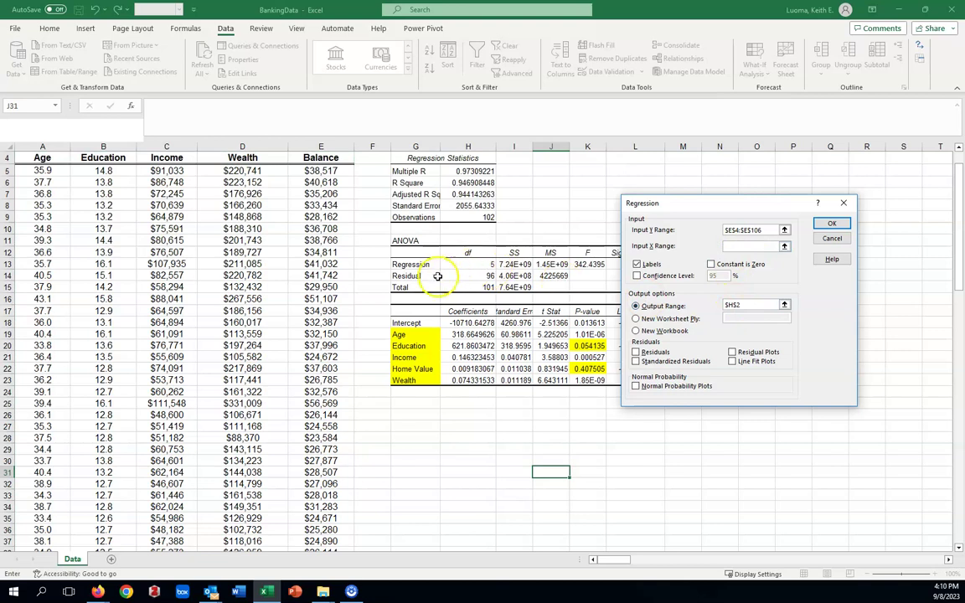
scroll(377, 274, "up", 1)
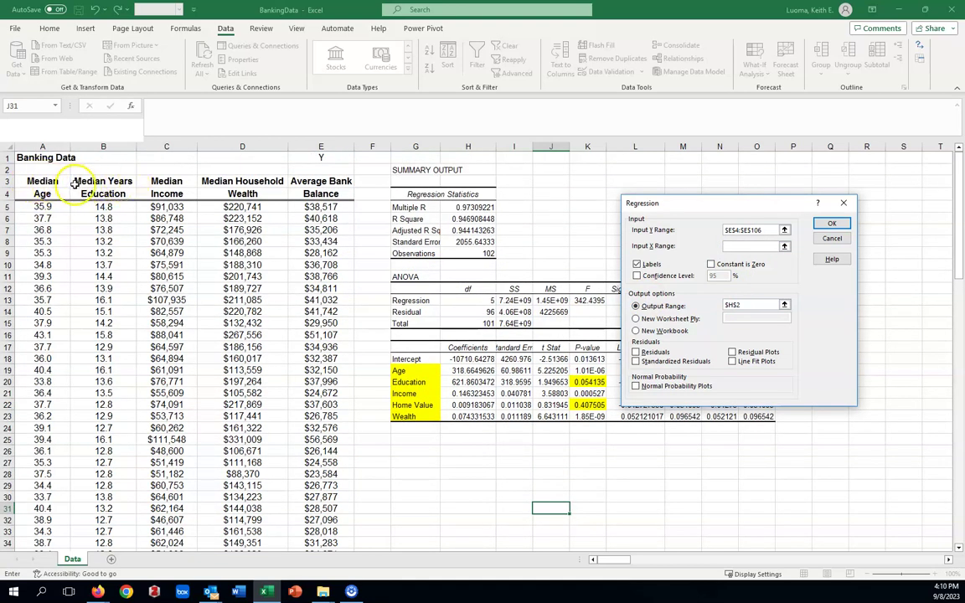
left_click_drag(41, 194, 222, 197)
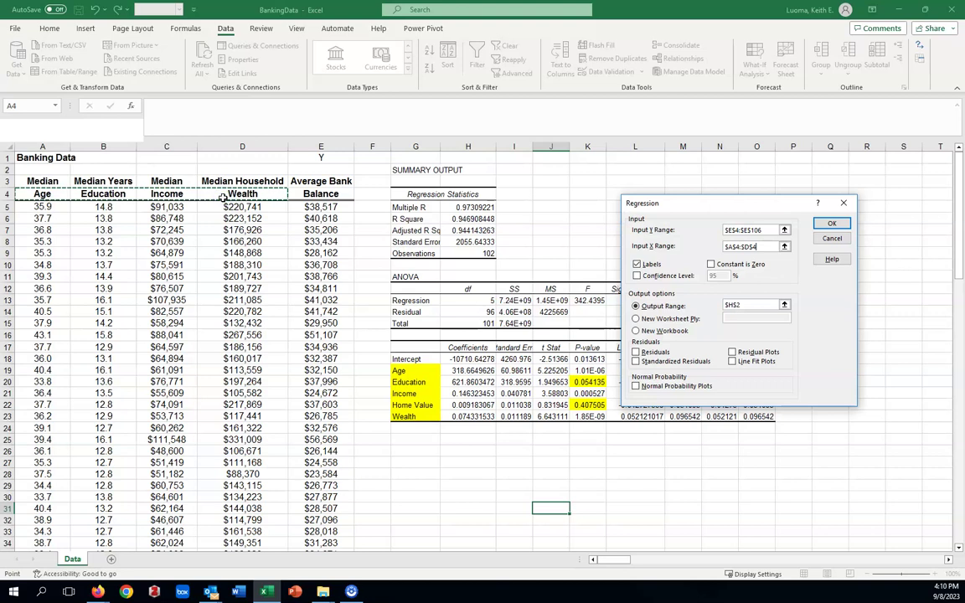
key("ctrl+shift+Down")
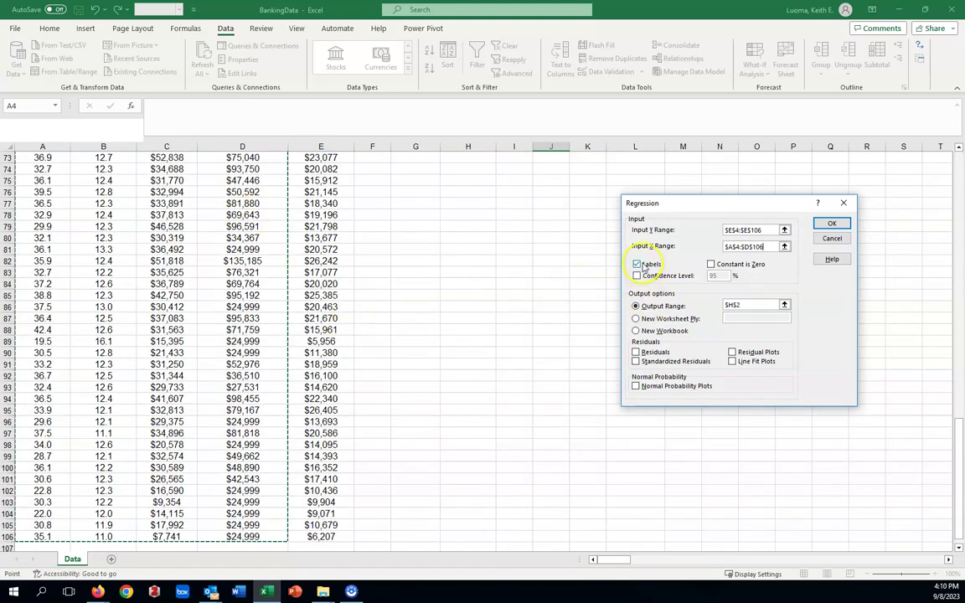
scroll(452, 282, "up", 9)
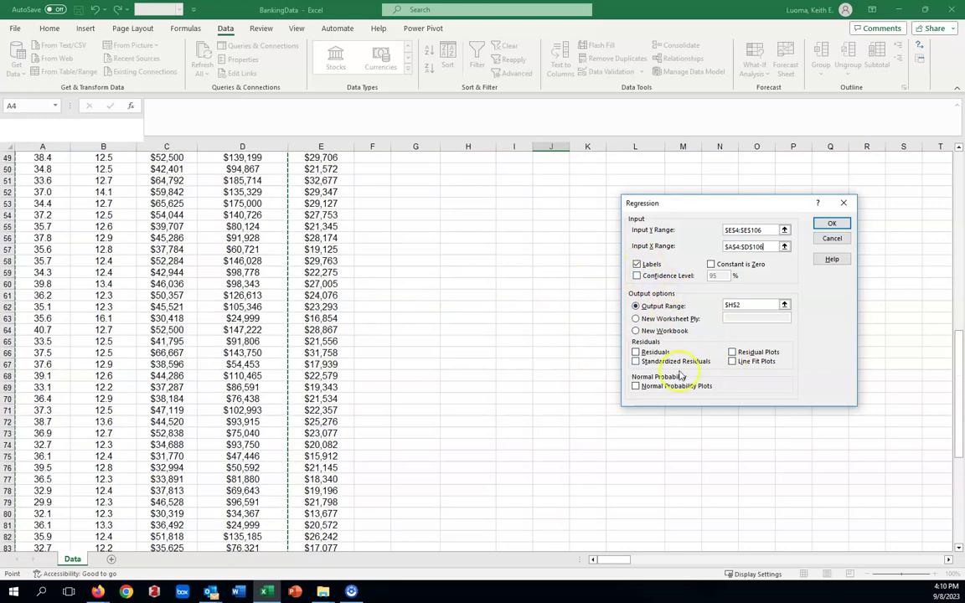
scroll(575, 379, "up", 14)
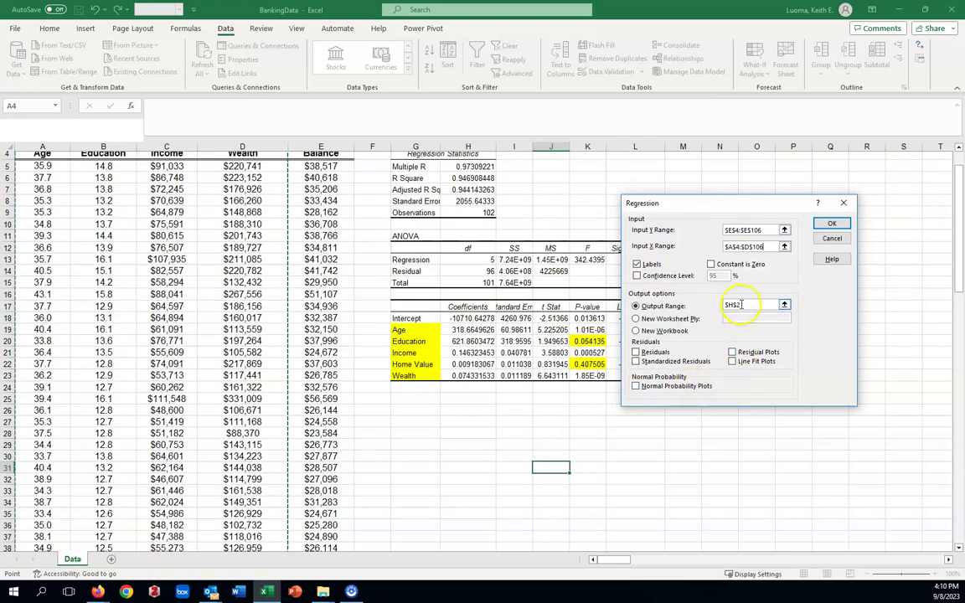
left_click_drag(742, 305, 727, 306)
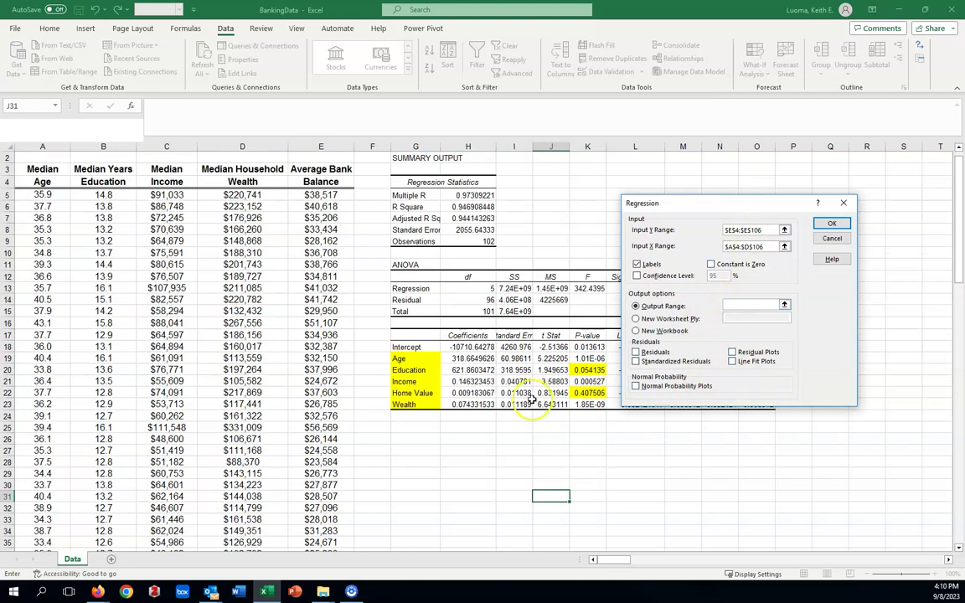
left_click(416, 439)
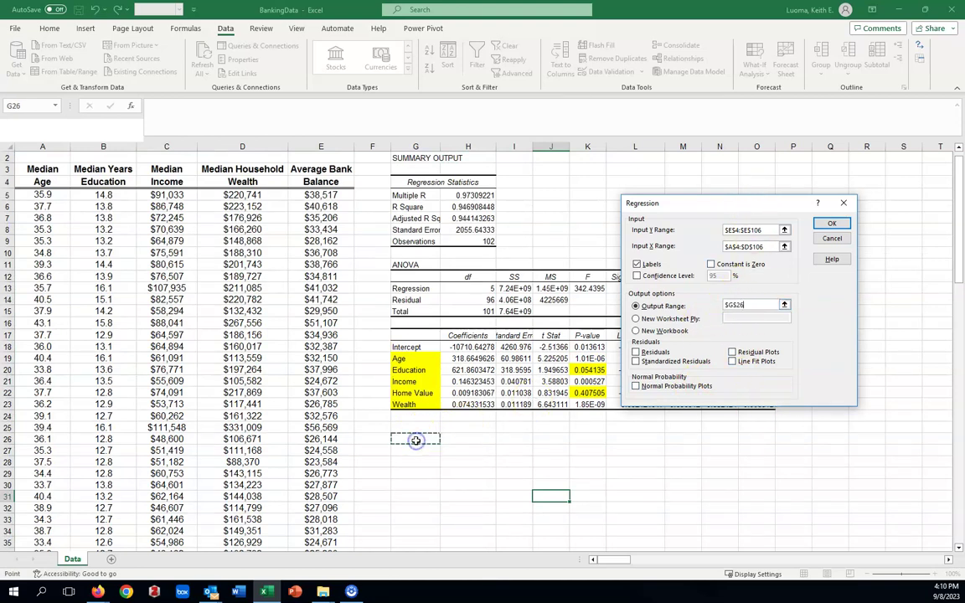
- Run the regression and check the new Significance F of 9.68905E-61
left_click(830, 225)
scroll(905, 422, "down", 3)
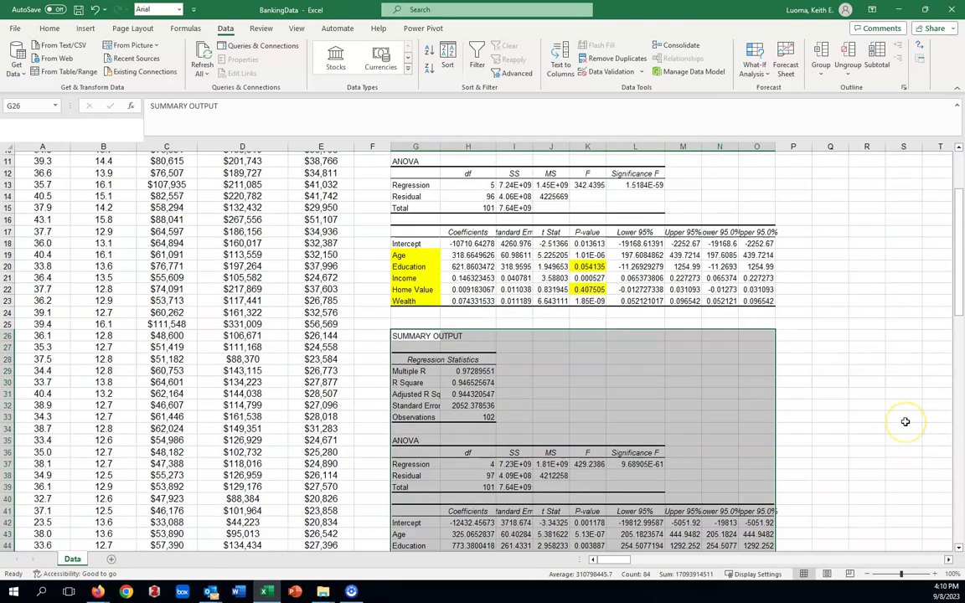
scroll(906, 419, "down", 1)
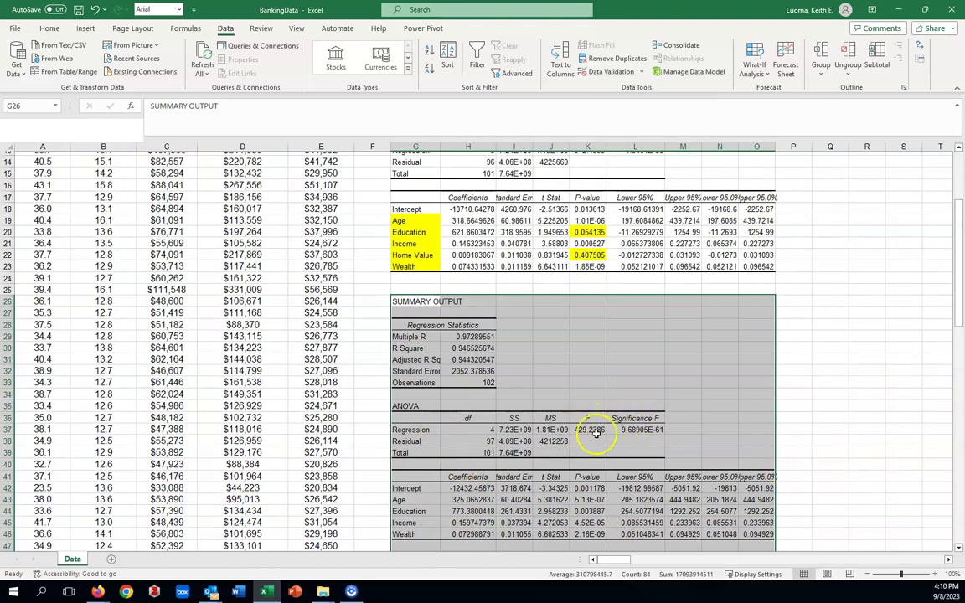
left_click(644, 430)
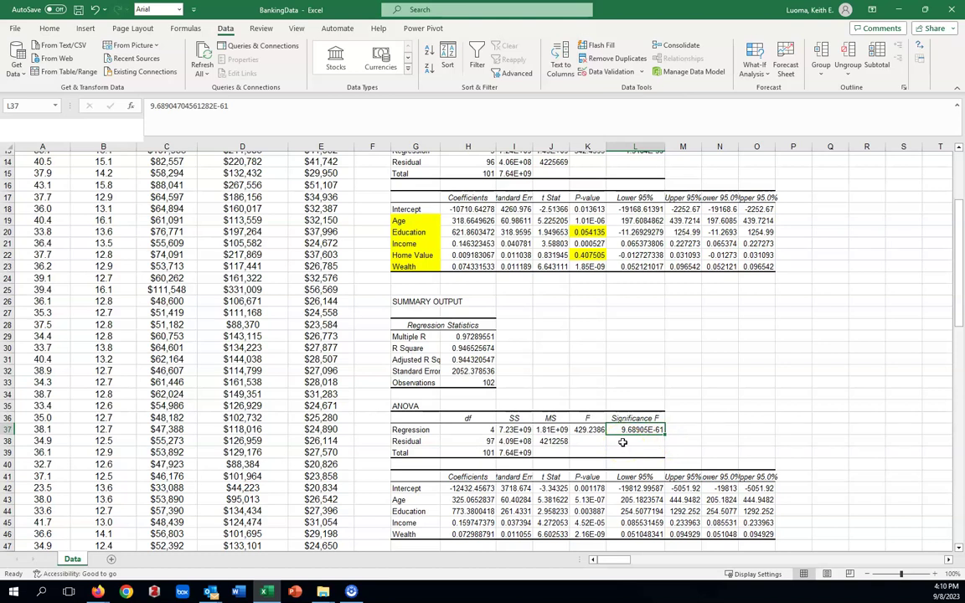
- Review the four predictor rows, Age through Wealth, in the new coefficients table
left_click(420, 501)
left_click_drag(420, 501, 420, 533)
scroll(842, 432, "down", 2)
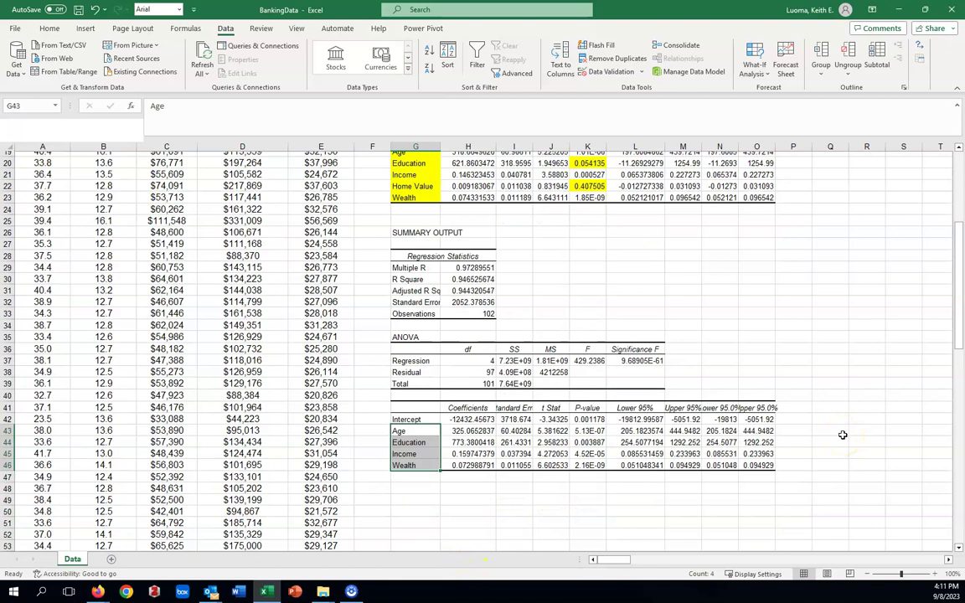
left_click(639, 512)
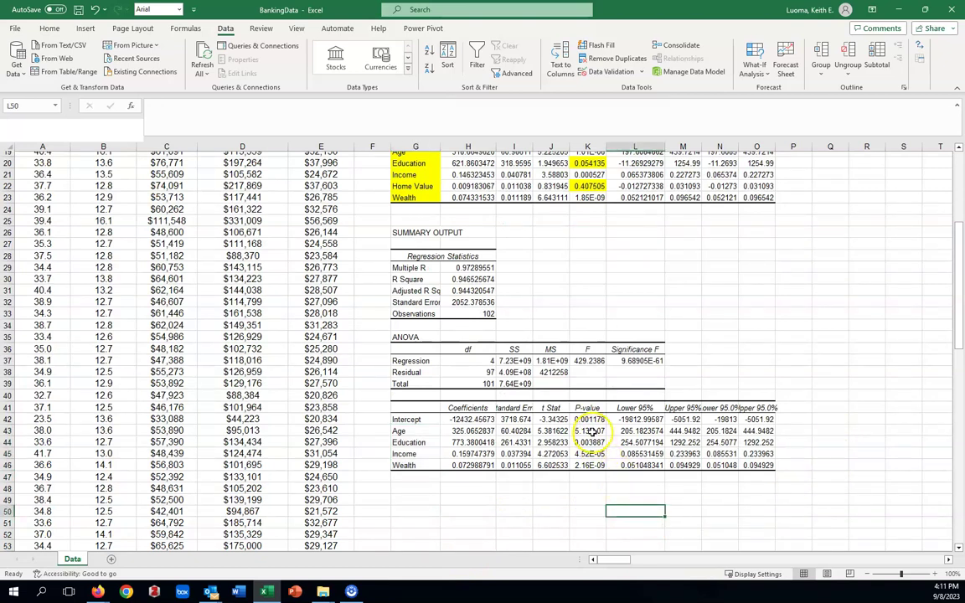
left_click_drag(591, 430, 591, 466)
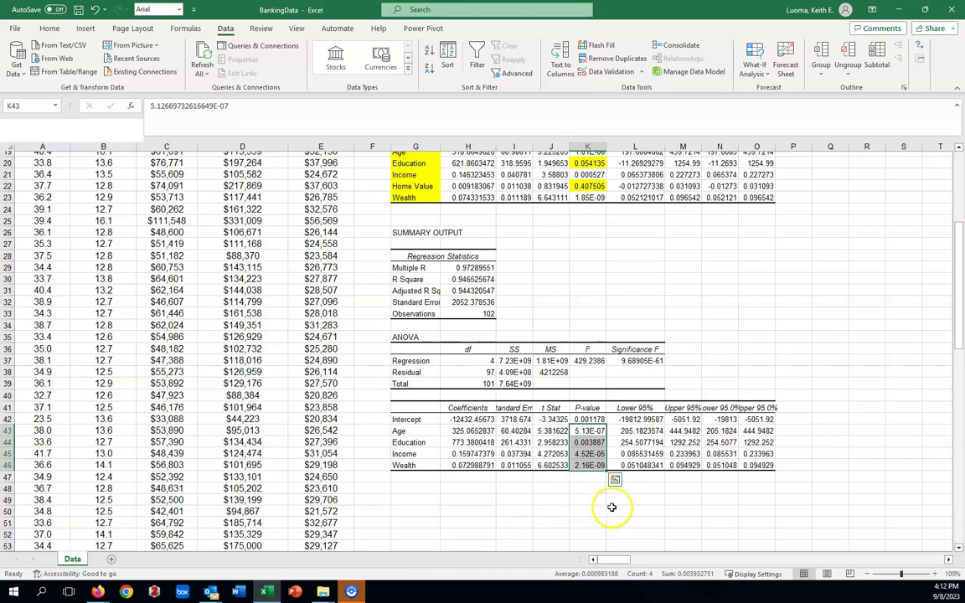
left_click(618, 511)
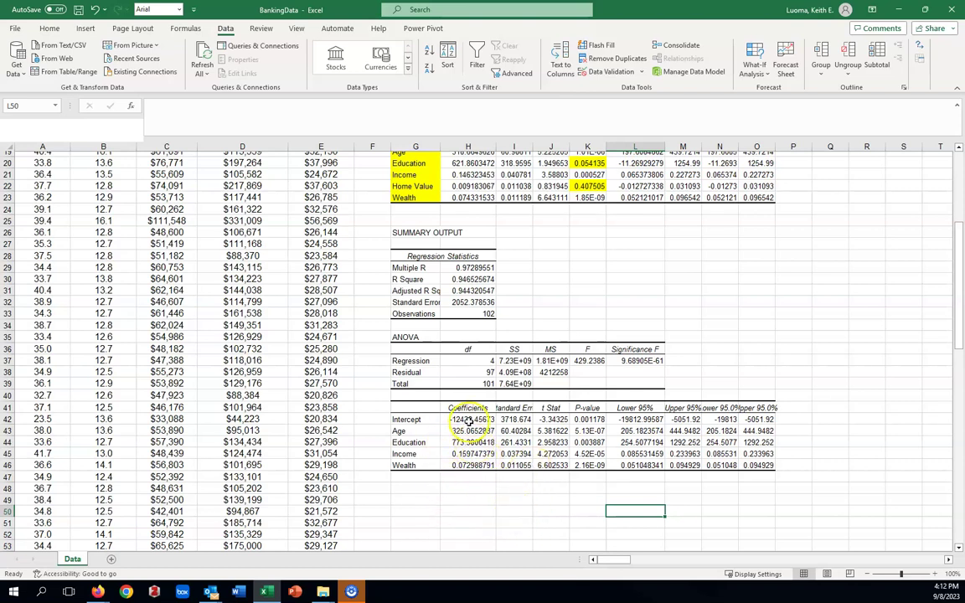
- Give the four-predictor coefficients in H42:H46, Intercept through Wealth, a yellow fill
left_click_drag(465, 419, 478, 466)
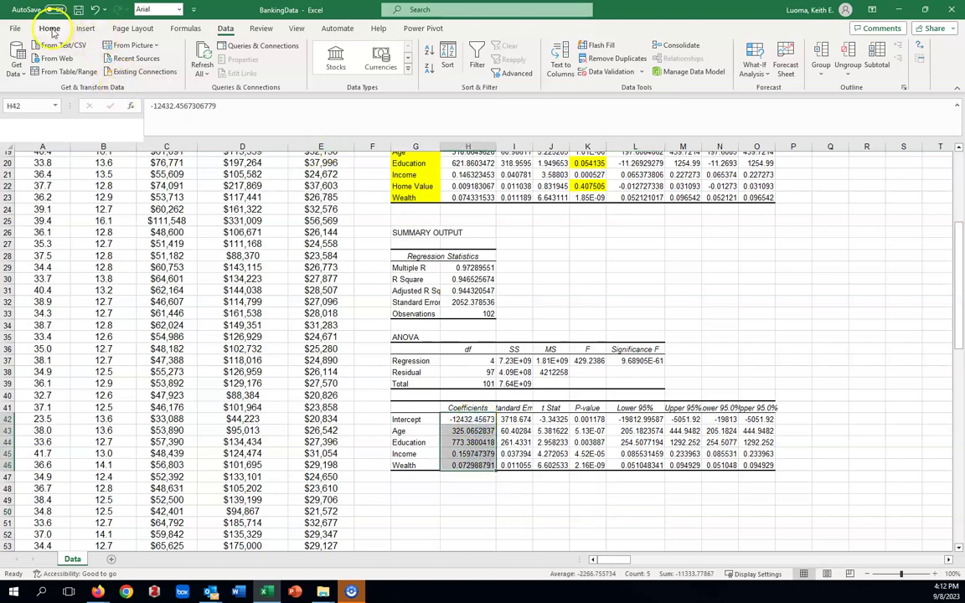
left_click(52, 28)
left_click(149, 67)
left_click(486, 510)
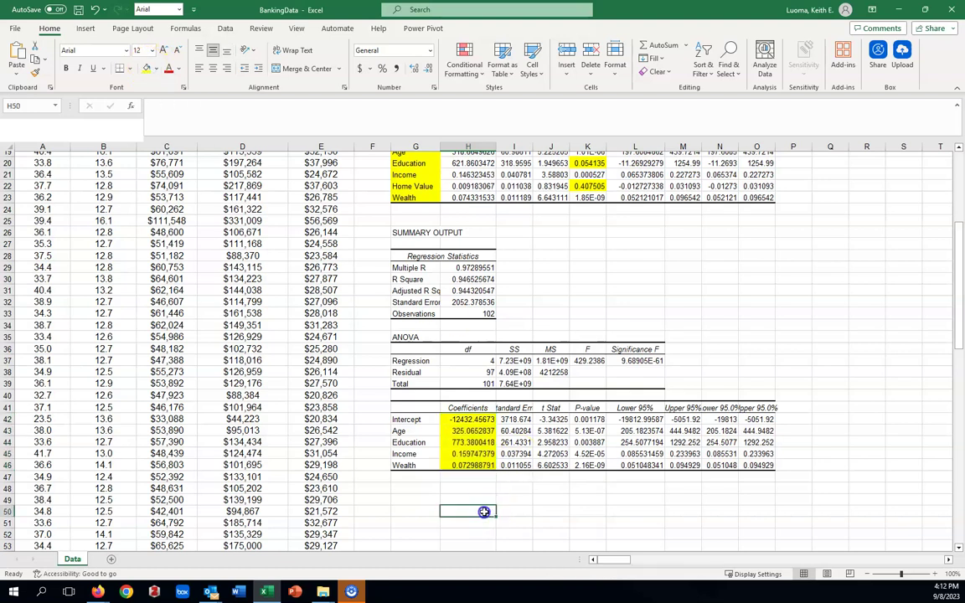
left_click(418, 488)
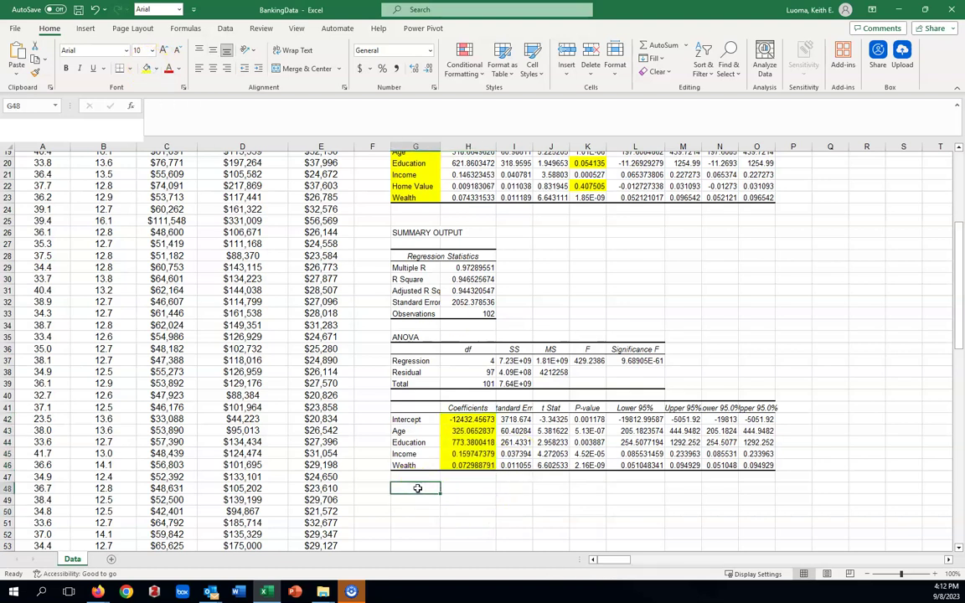
- Enter 'Y-hat = -12432.46 + 325.07(Age) + 773.38 (Education) + .16 (Income) + .07 (Wealth)' in G48
type("Y-hat")
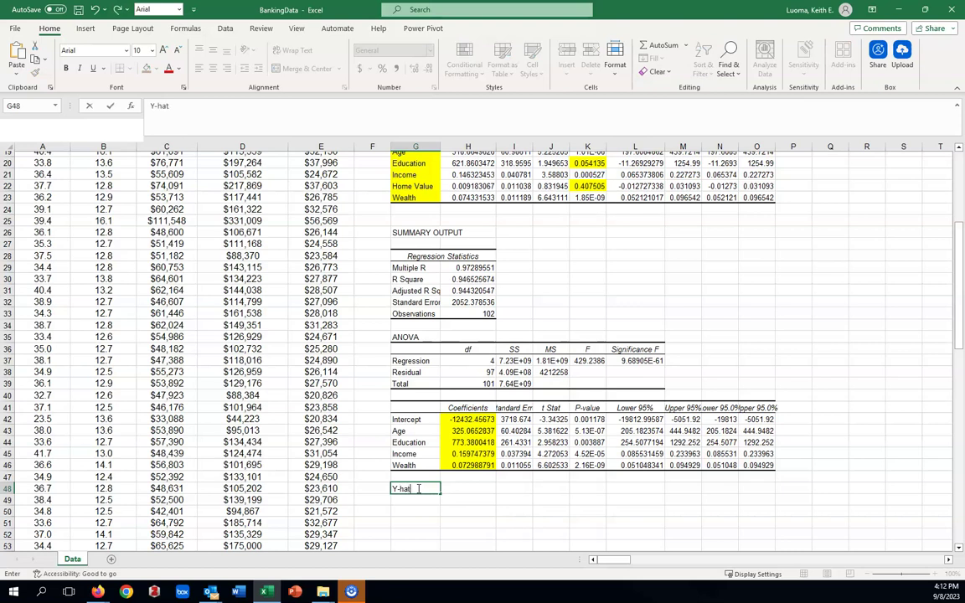
type(" =")
type("-12432.")
type("46")
type("+")
type("325")
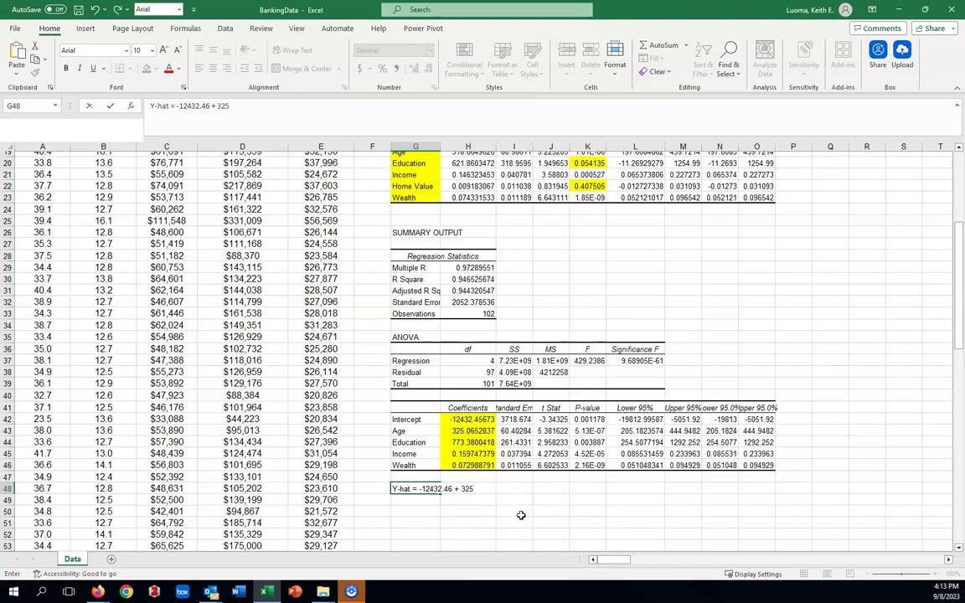
type(".07")
type("(Age) + 773.3")
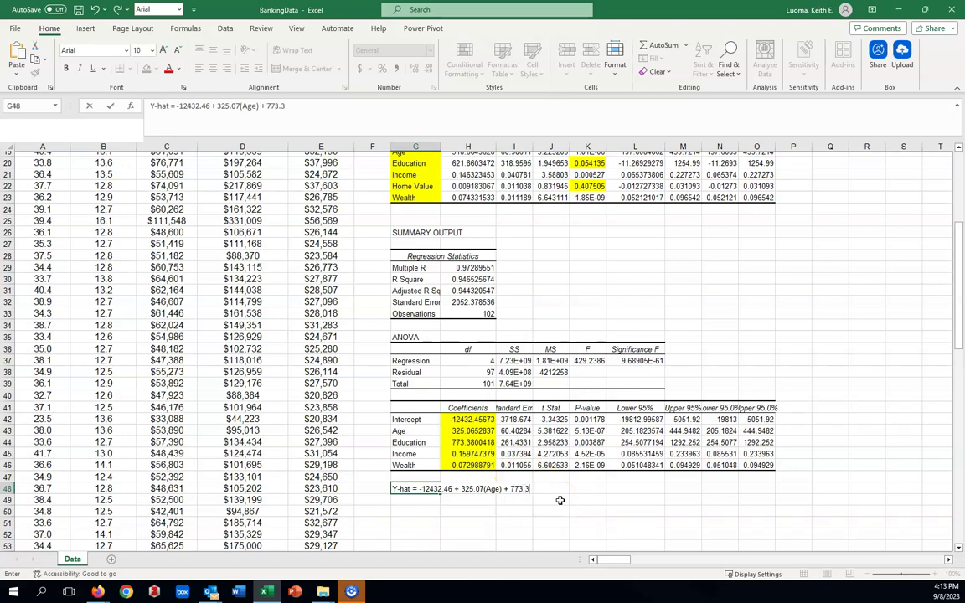
type("8 (Education) + .16 (Income) +")
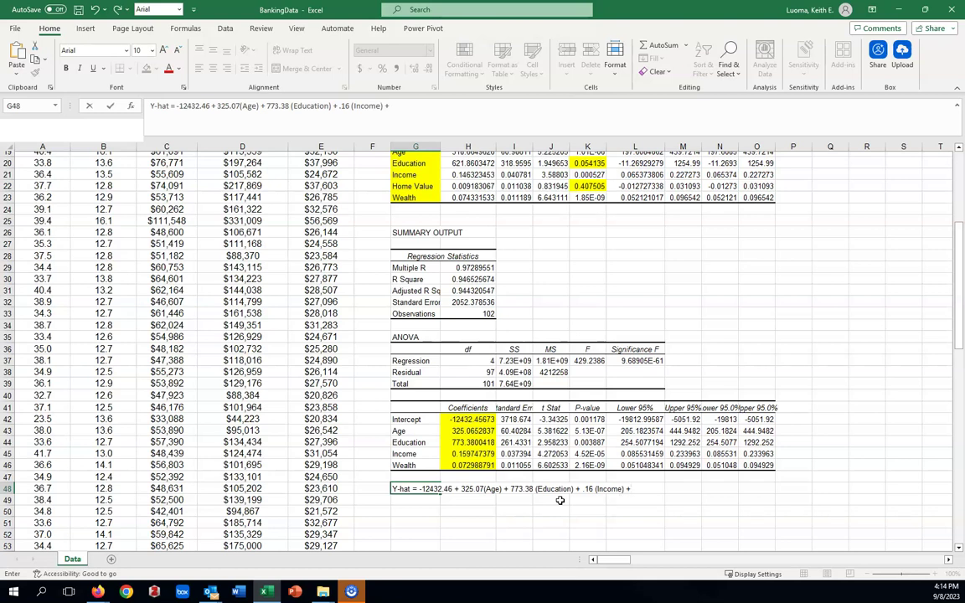
type(" .07 (Wealth)")
scroll(308, 370, "up", 6)
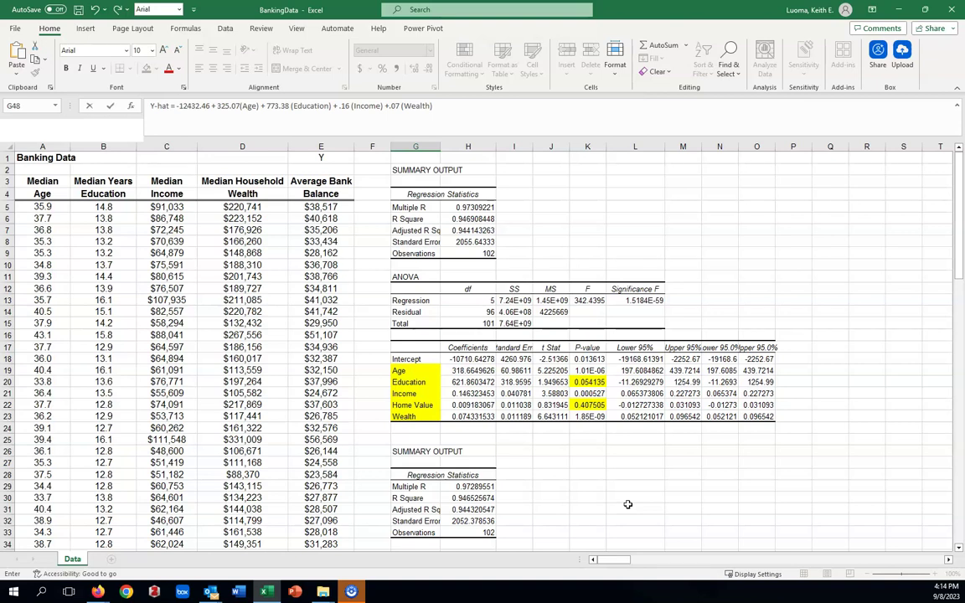
left_click(626, 495)
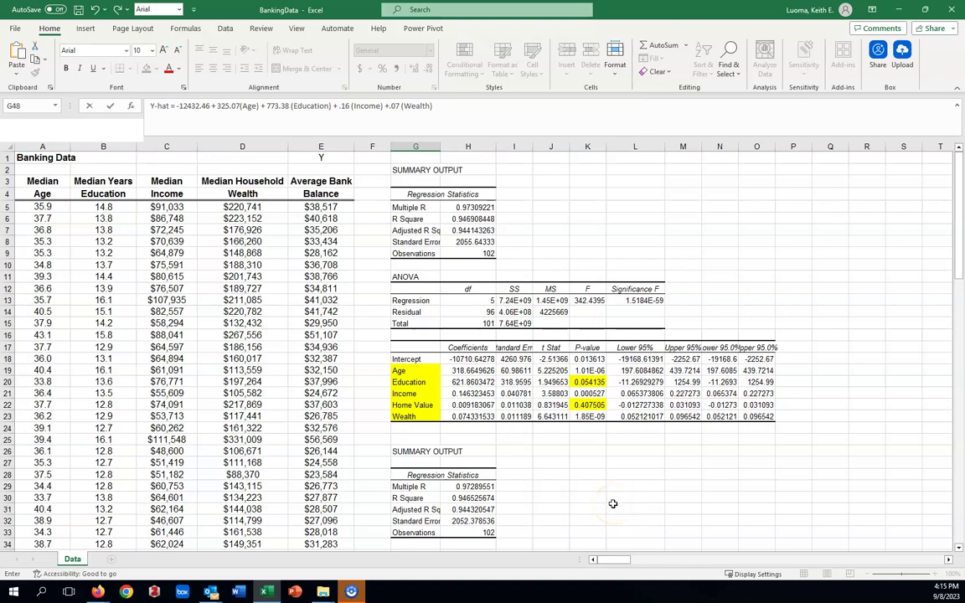